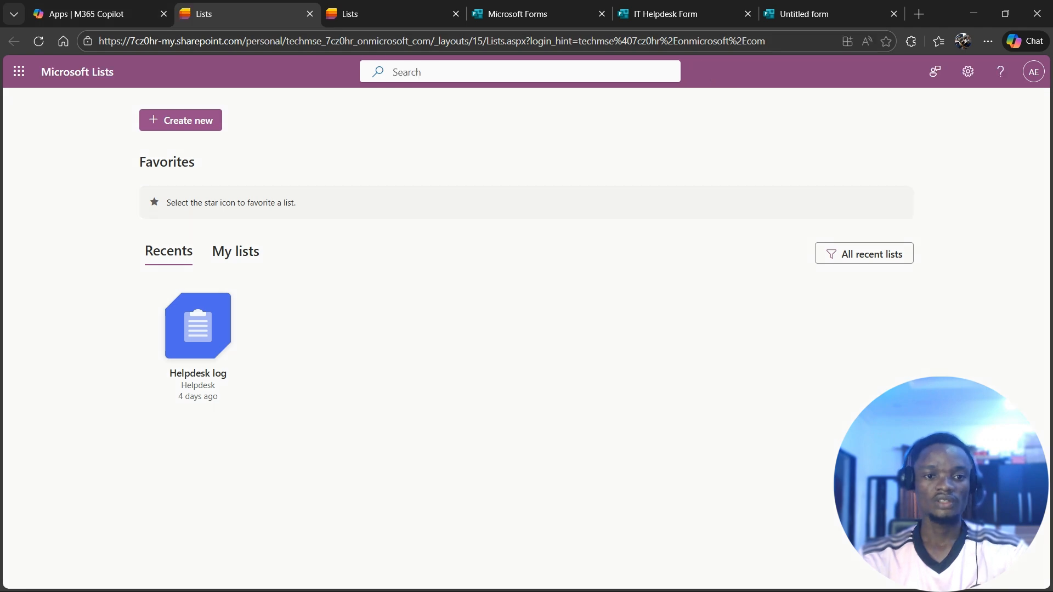
- Start a new blank list and name it "IT Helpdesk"
left_click(181, 120)
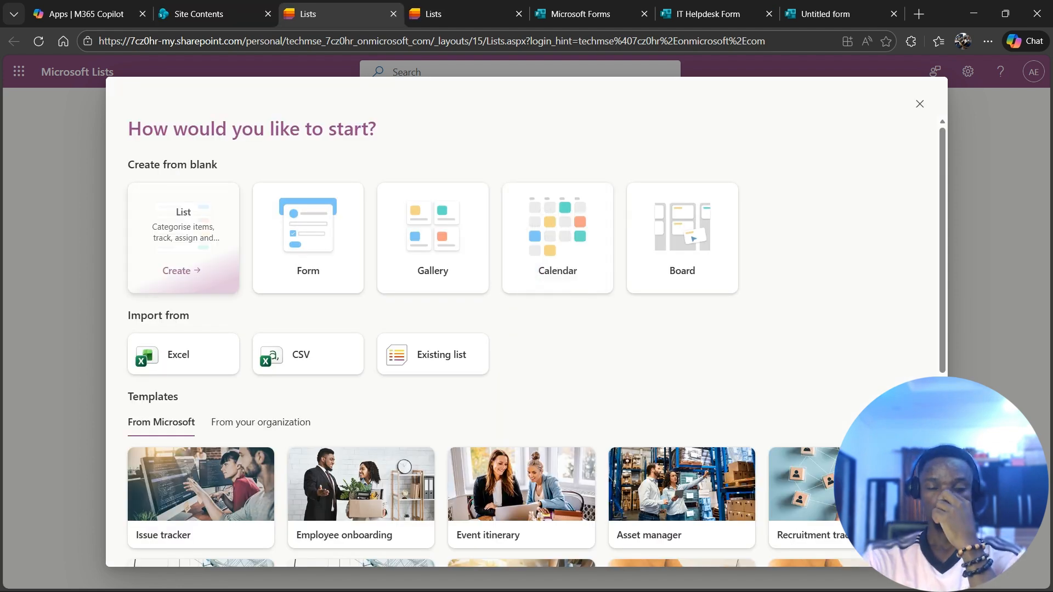
left_click(183, 242)
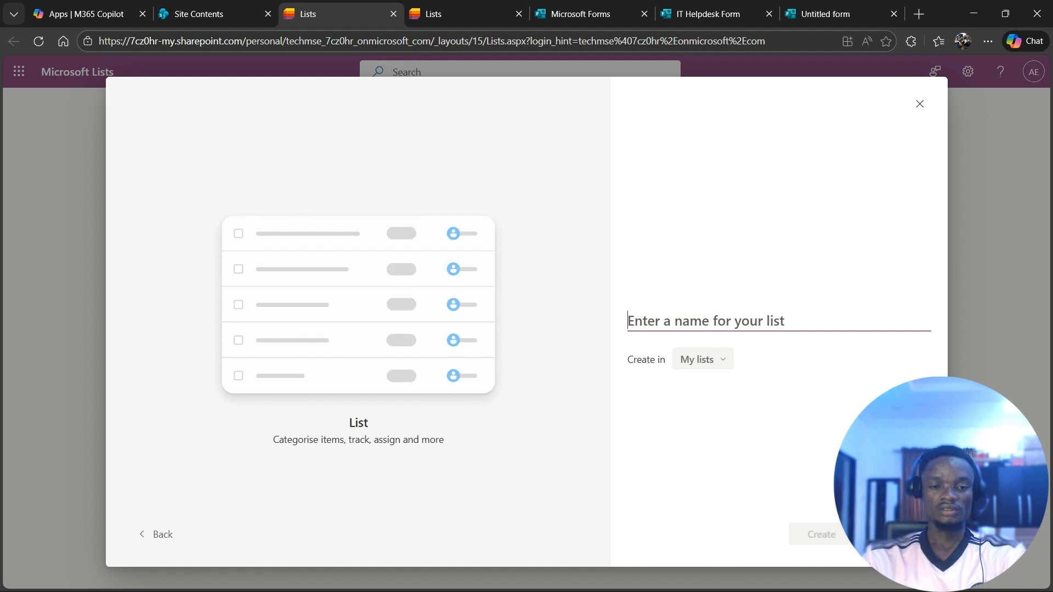
type("I")
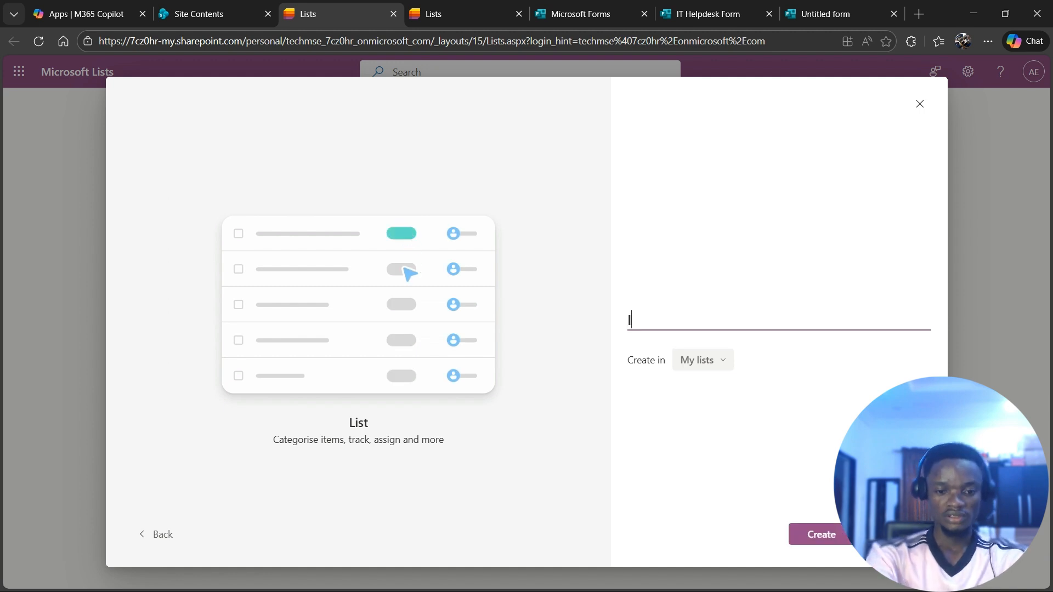
type("T Hel")
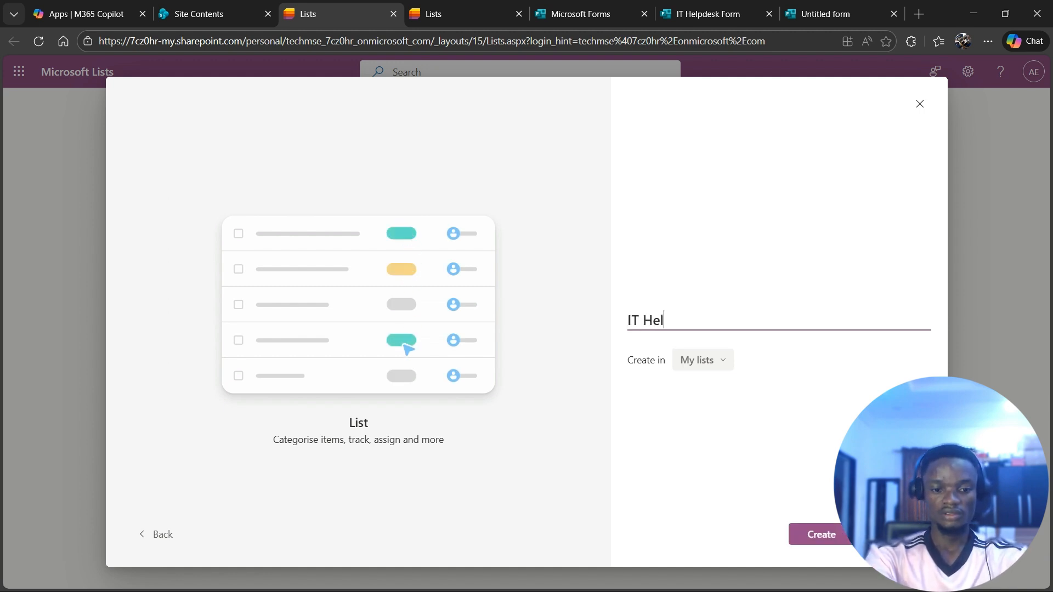
type("pd")
key("BackSpace")
key("BackSpace")
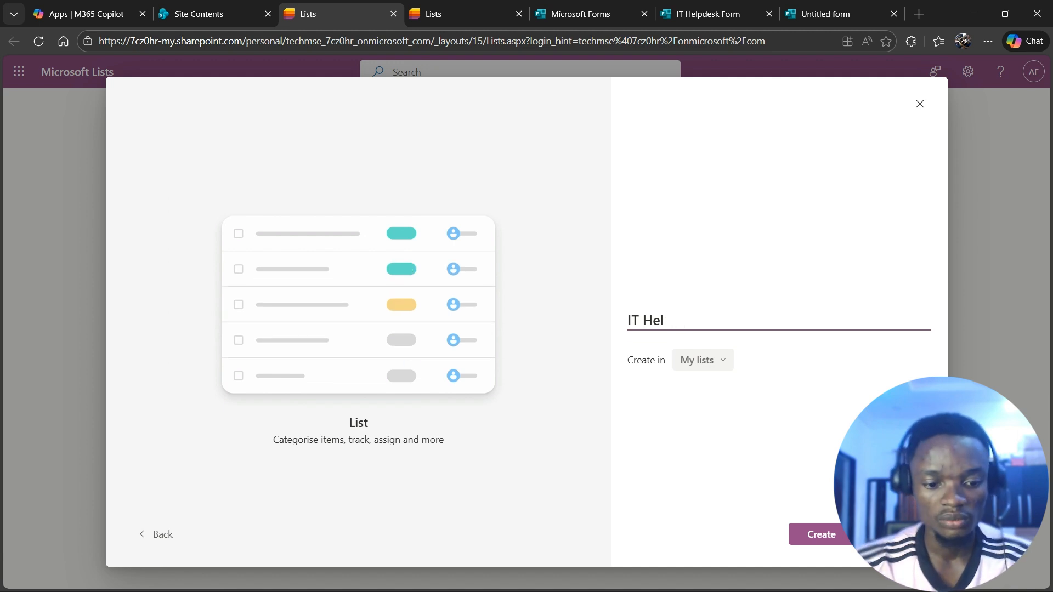
type("pdes")
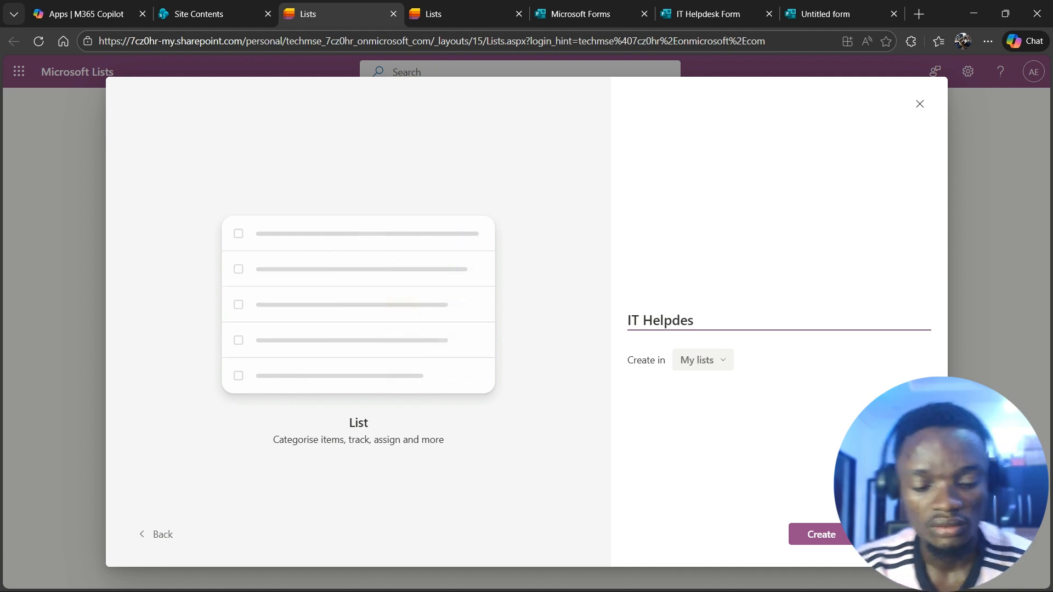
type("k")
- Set the IT Team site as the list's location and create the list
key("Tab")
key("Return")
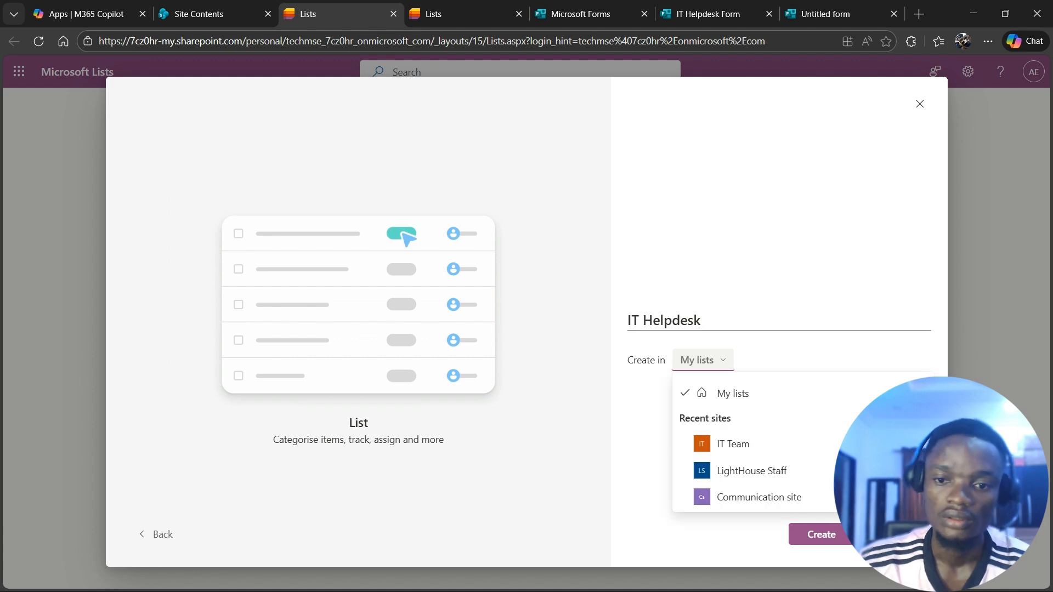
left_click(733, 444)
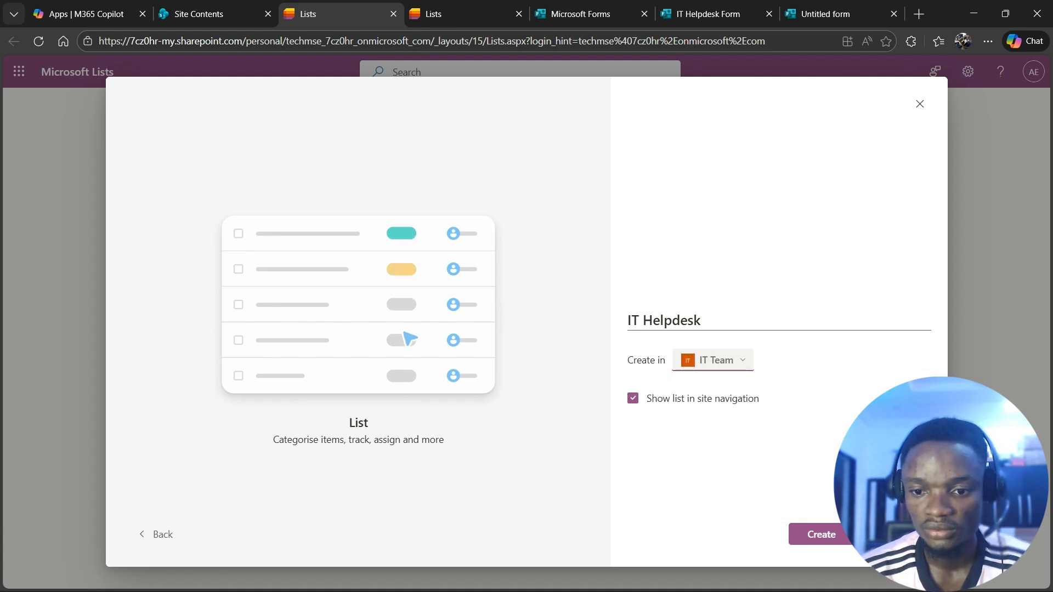
left_click(821, 535)
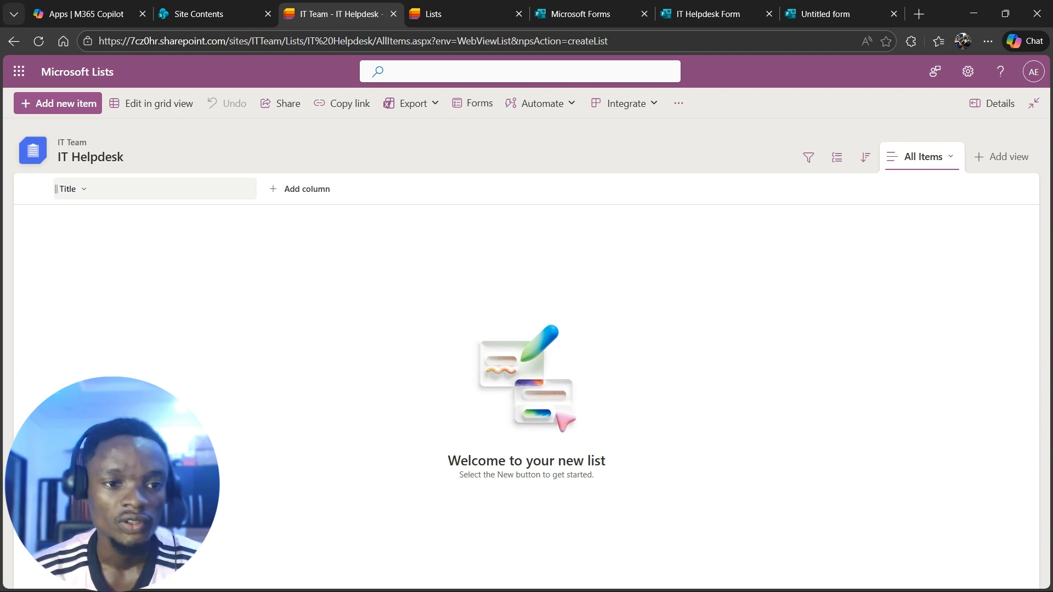
- Rename the Title column of the list to "TicketID"
left_click(69, 189)
mouse_move(88, 341)
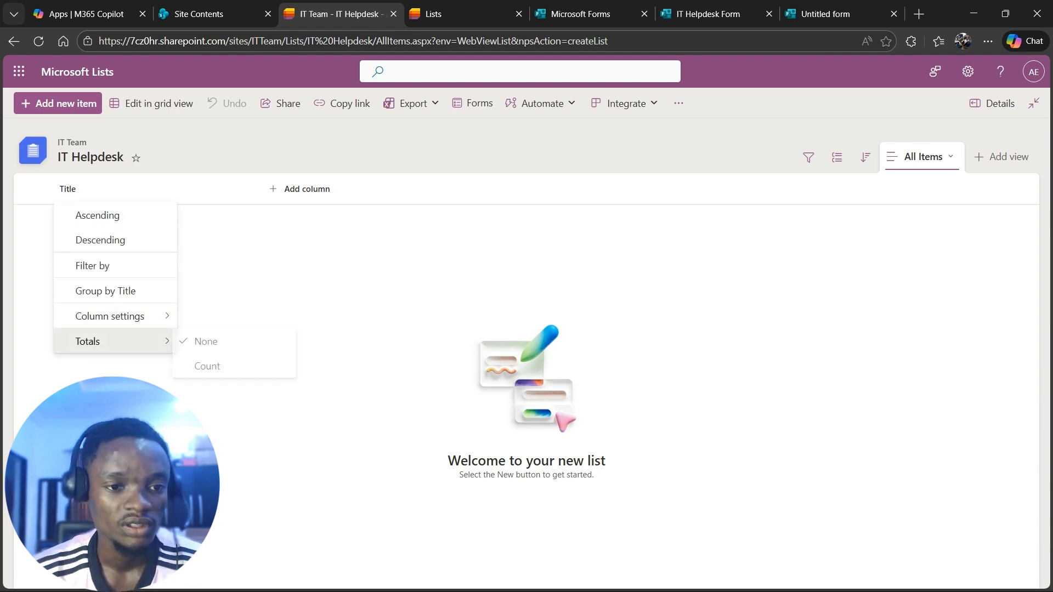
mouse_move(110, 316)
left_click(199, 314)
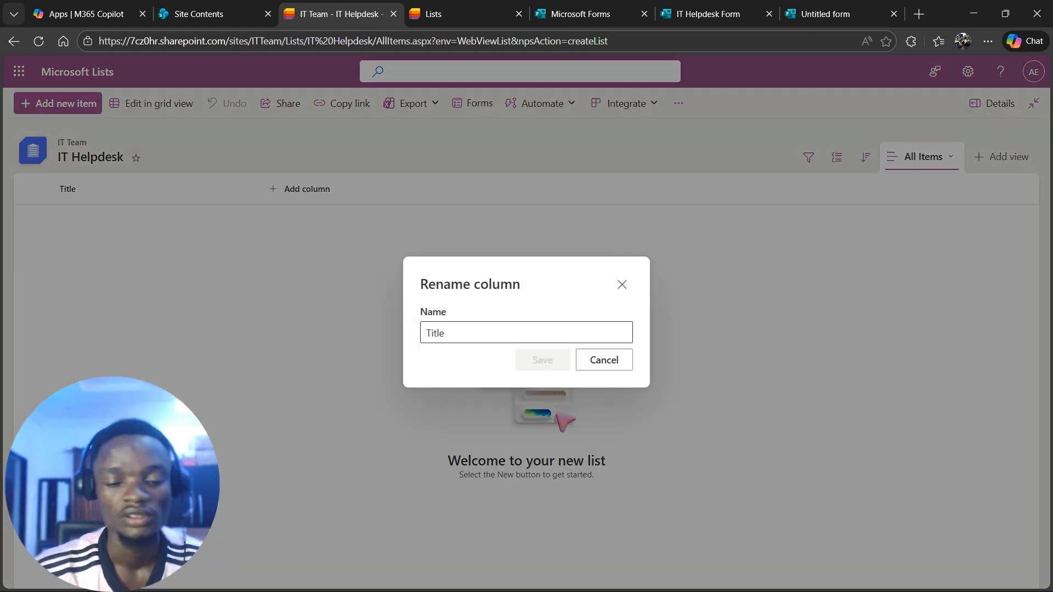
type("TicketID")
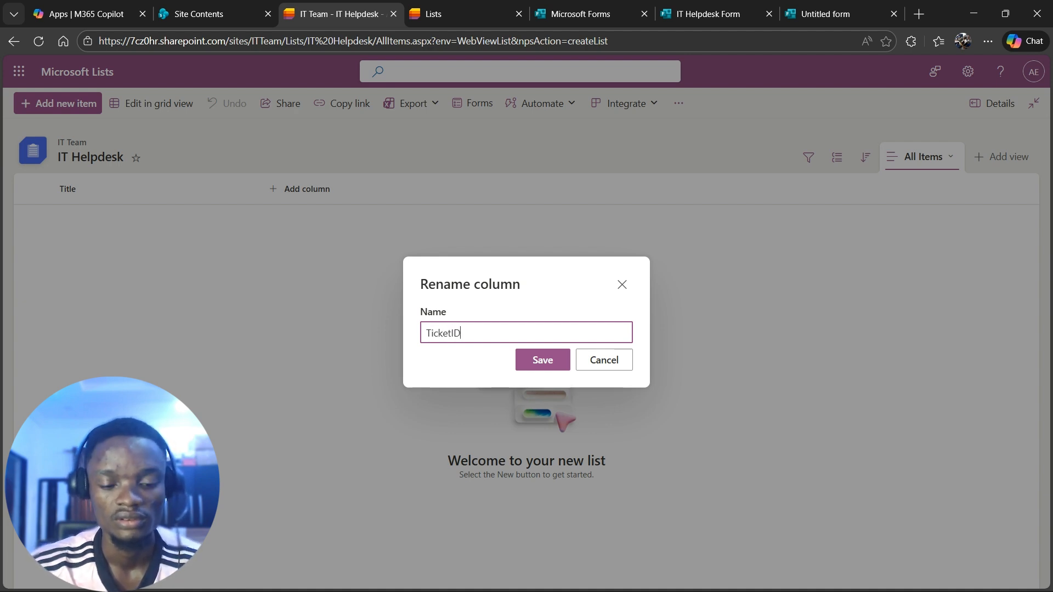
key("Return")
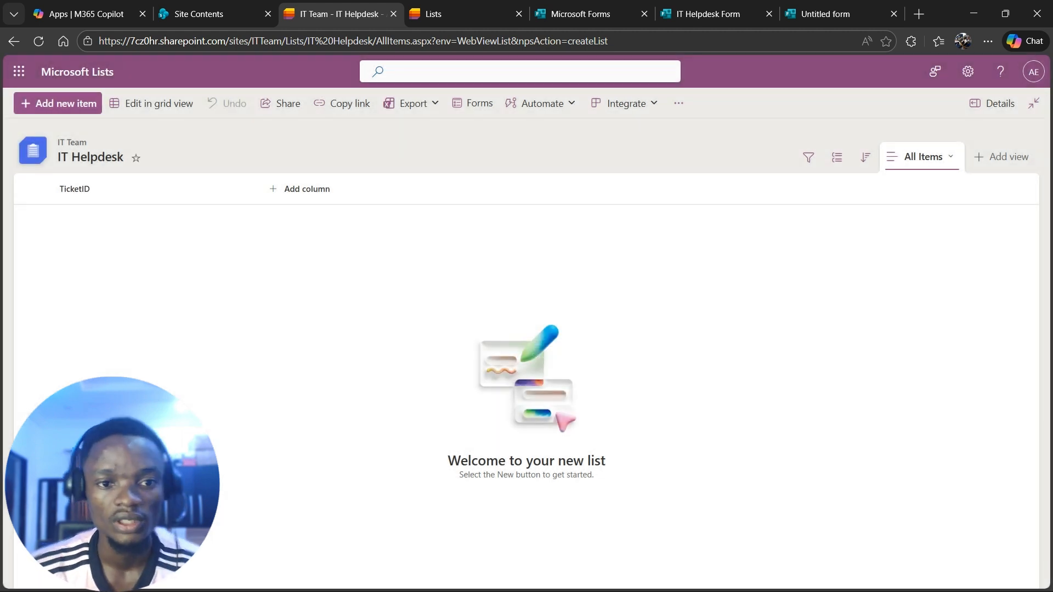
- Add a single-line text column called "Name" to the IT Helpdesk list
left_click(300, 189)
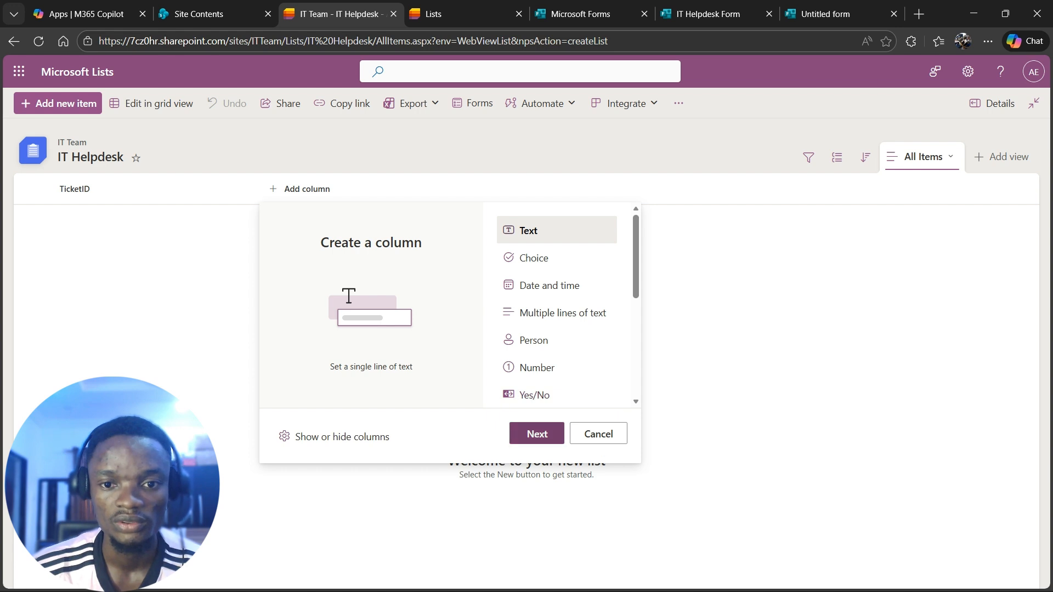
left_click(537, 433)
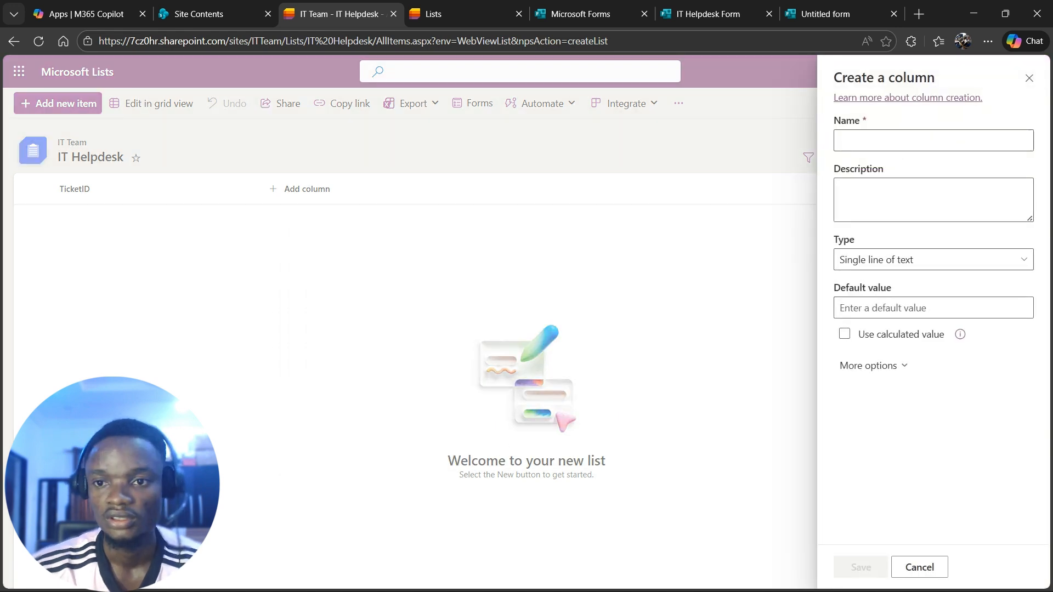
left_click(933, 141)
type("Name")
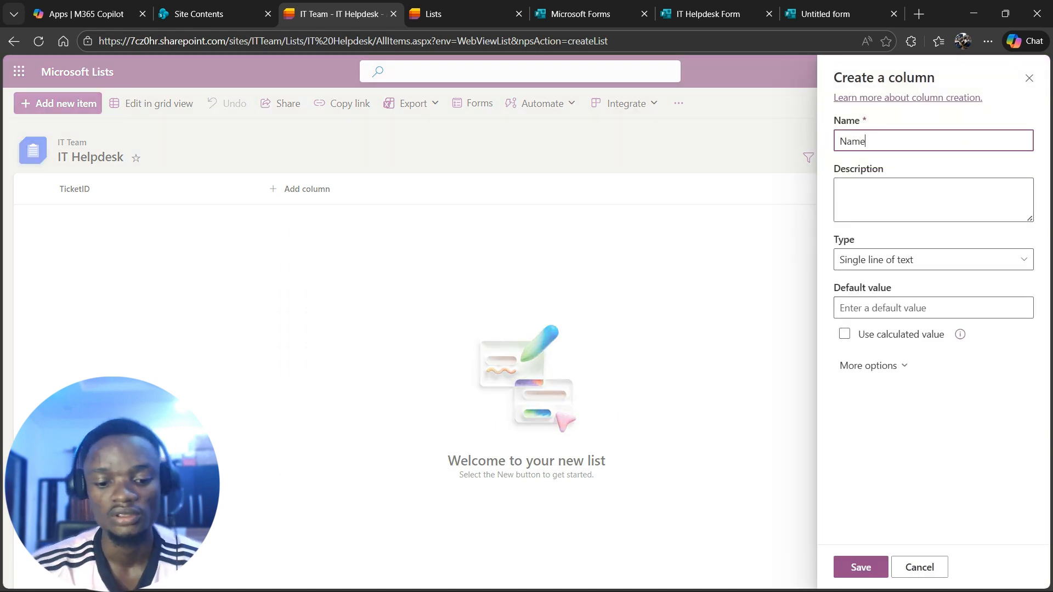
left_click(933, 259)
left_click(933, 259)
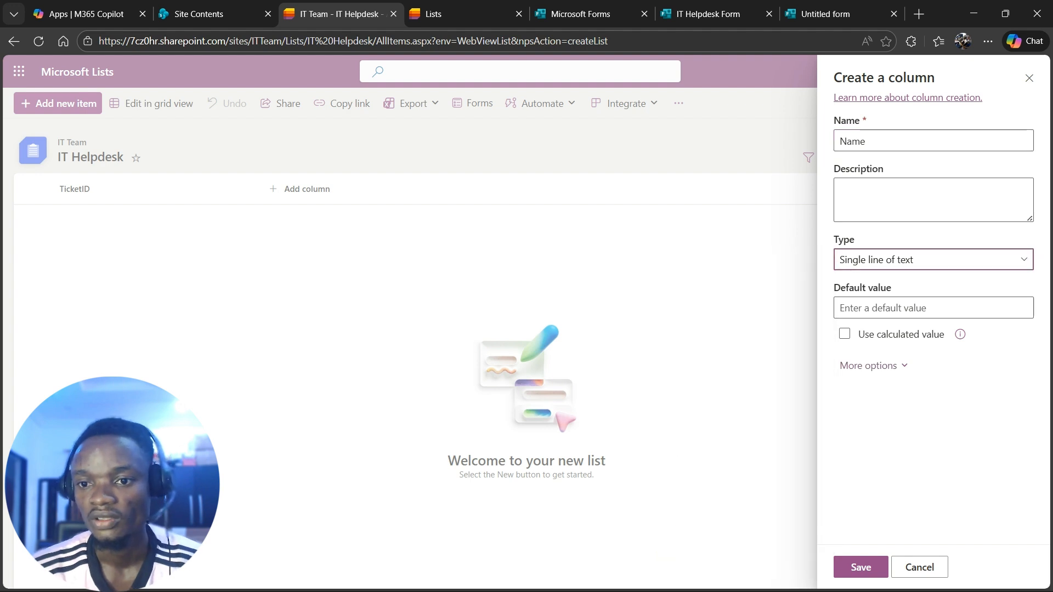
left_click(861, 568)
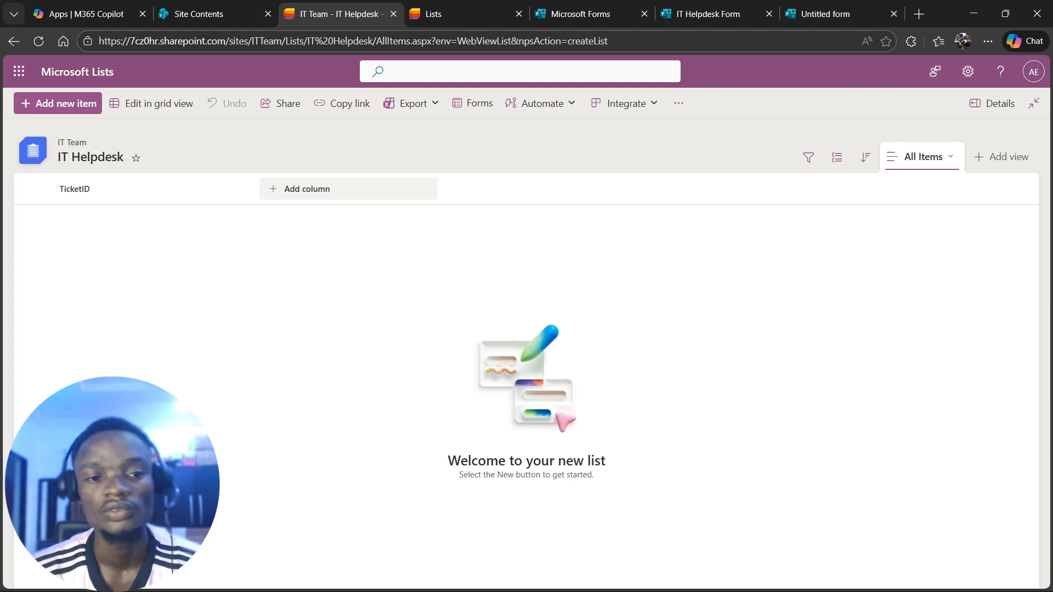
- Start another text column after the Name column and name it "Location"
left_click(299, 189)
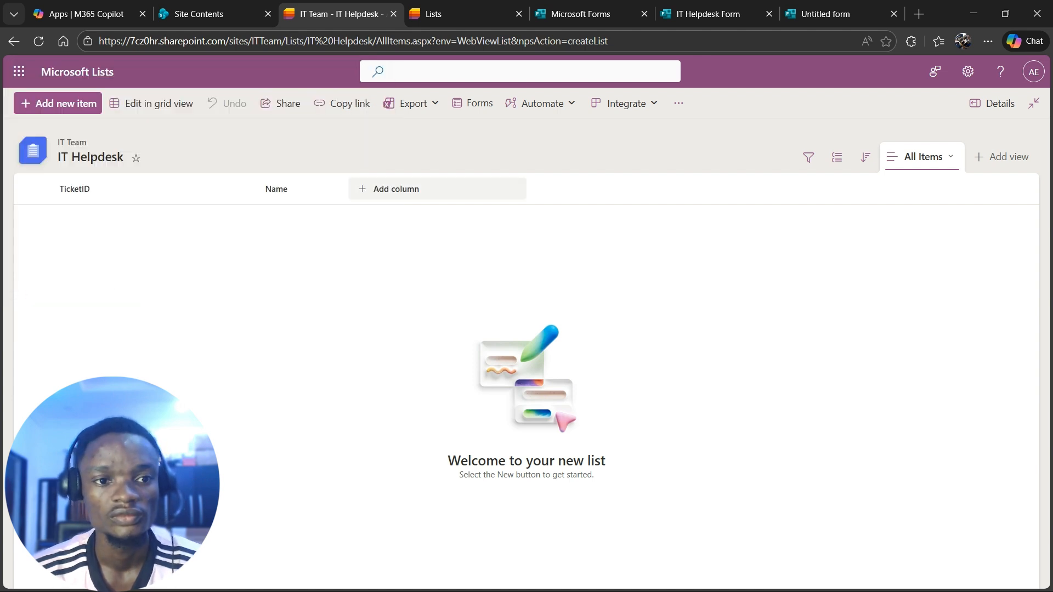
left_click(396, 189)
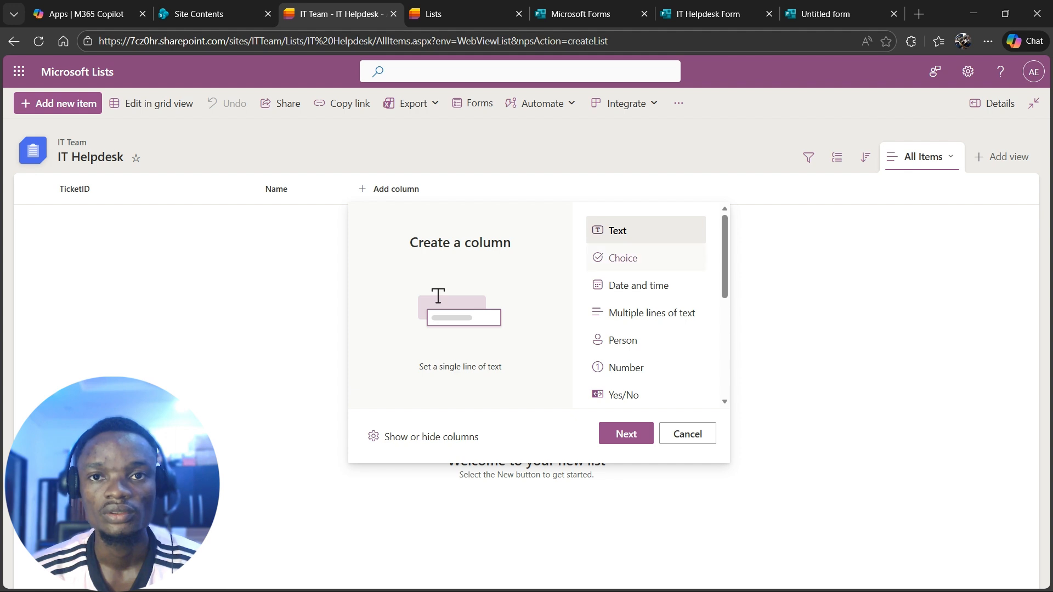
left_click(626, 434)
left_click(934, 141)
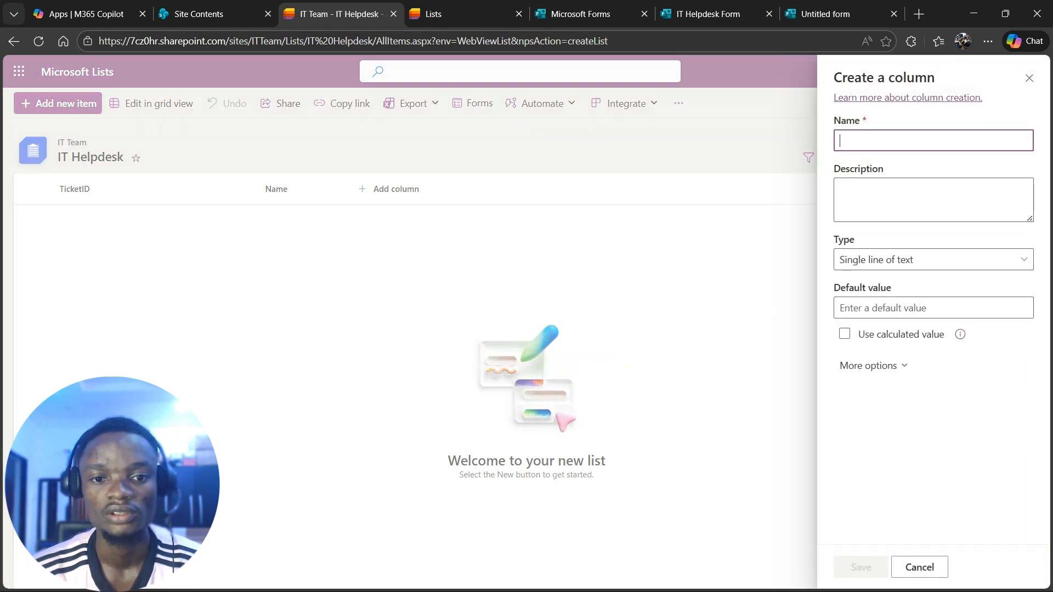
type("Location")
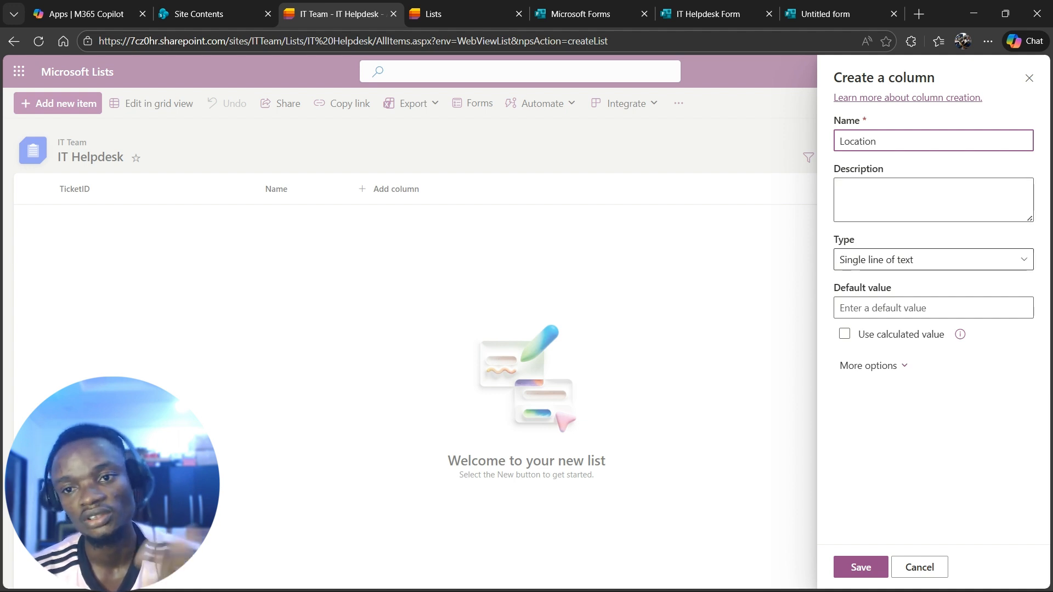
left_click(934, 260)
left_click(934, 260)
left_click(934, 260)
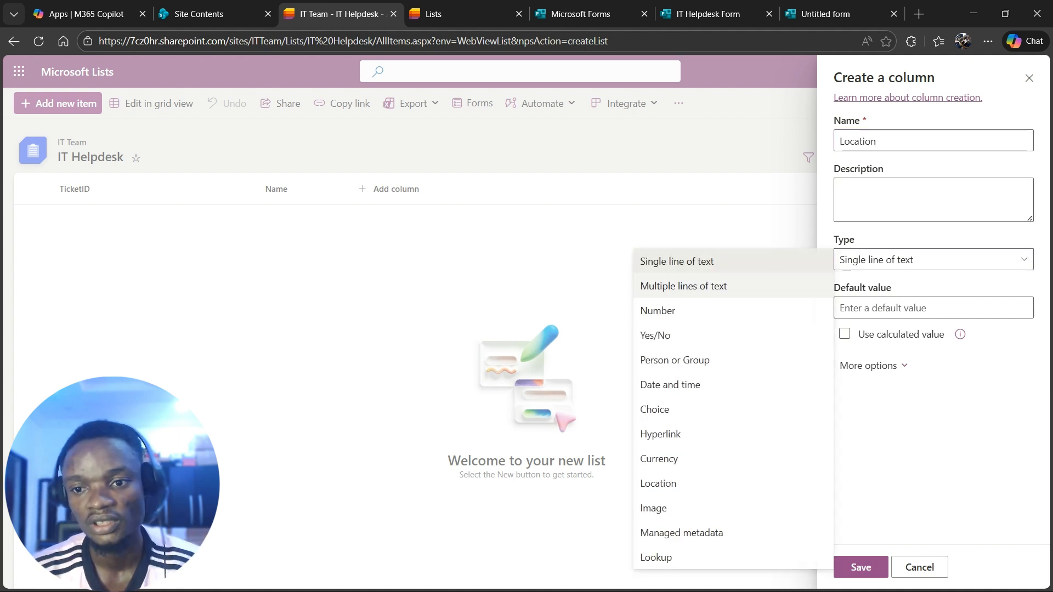
left_click(713, 410)
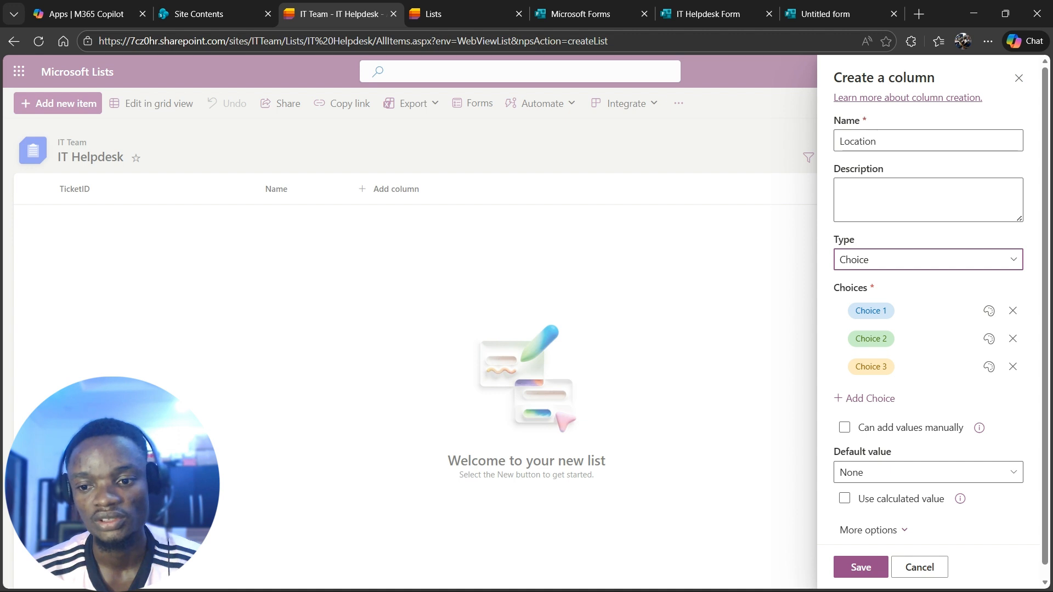
left_click(929, 260)
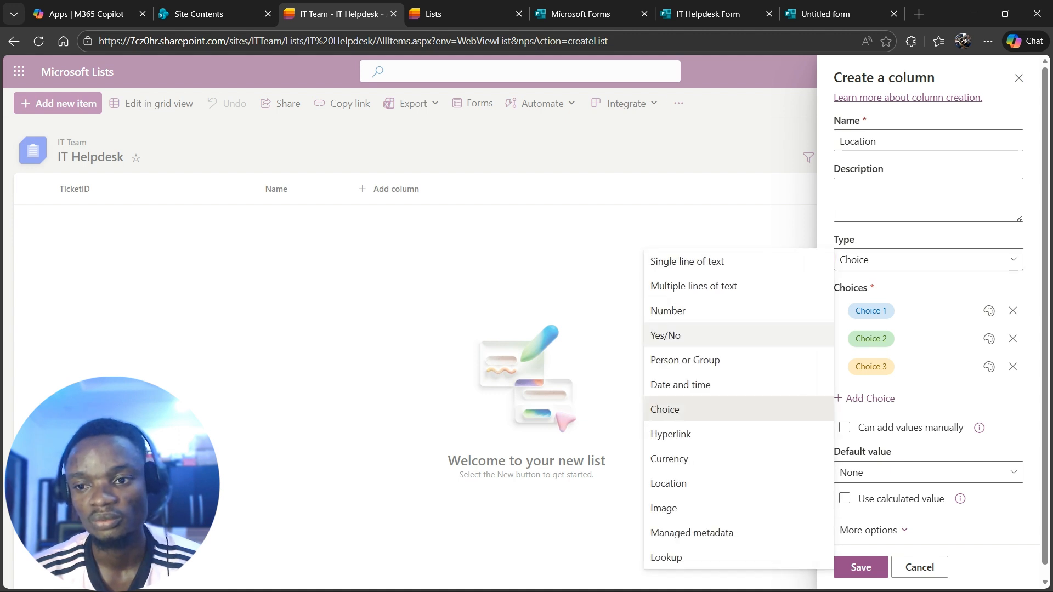
left_click(713, 261)
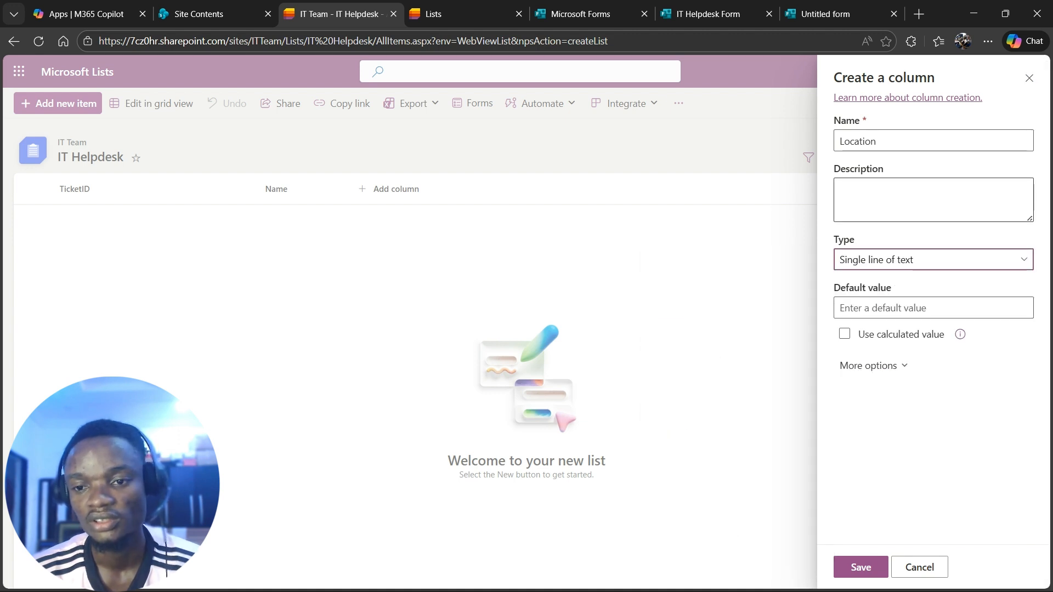
- Save the Location column as a single line of text in the list
left_click(861, 567)
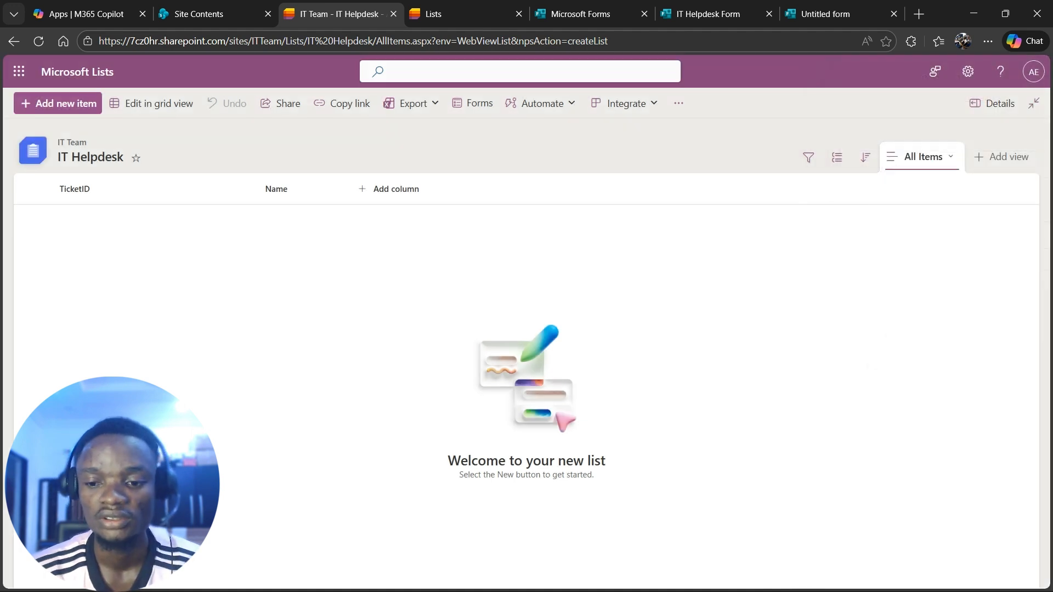
left_click(362, 189)
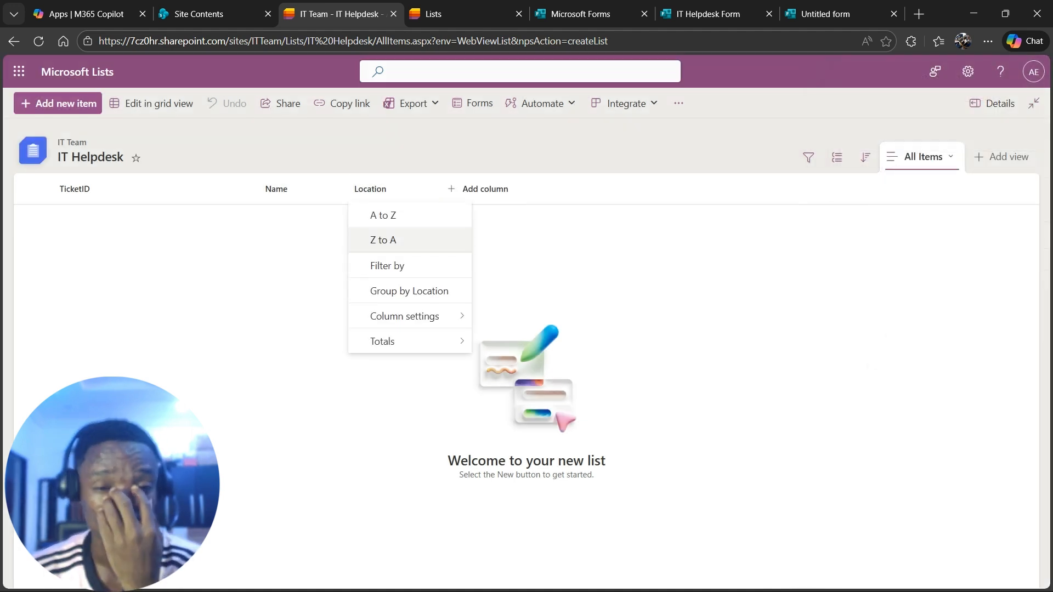
mouse_move(406, 316)
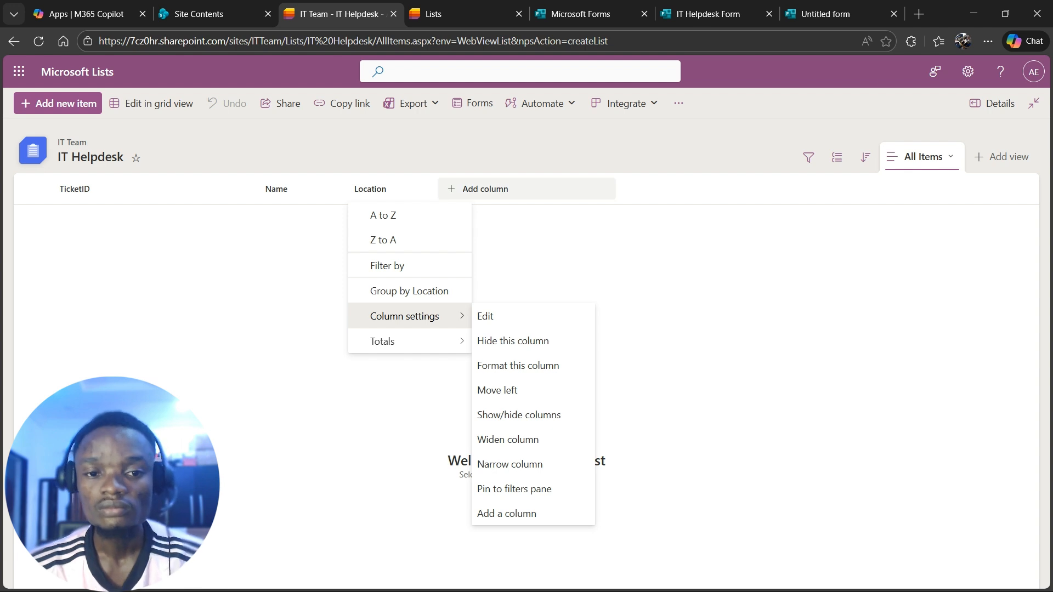
left_click(486, 189)
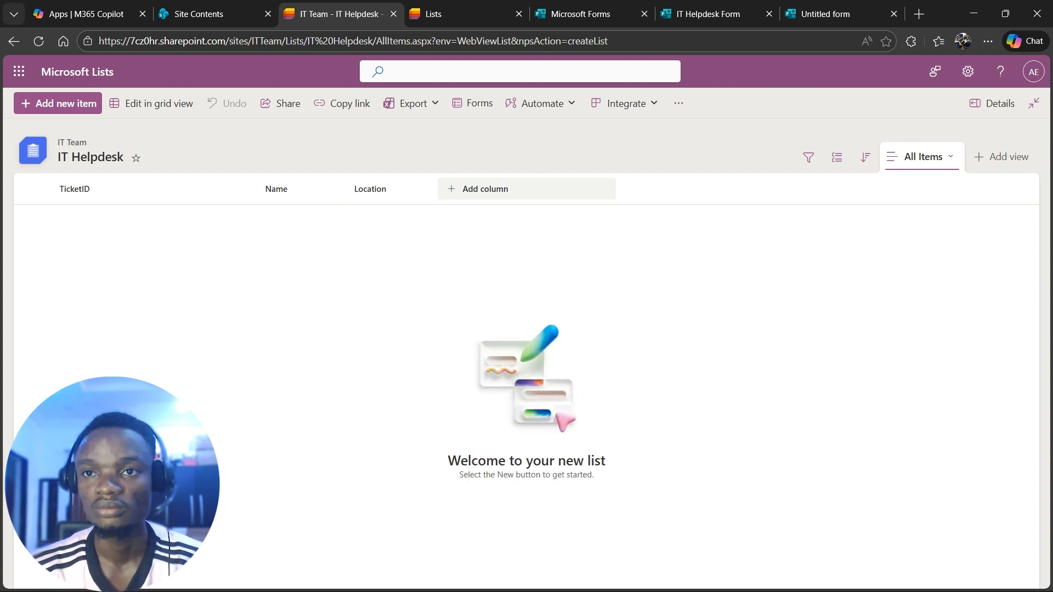
- Add a single-line text column named "Managers/Supervisor Email" to the IT Helpdesk list
left_click(486, 189)
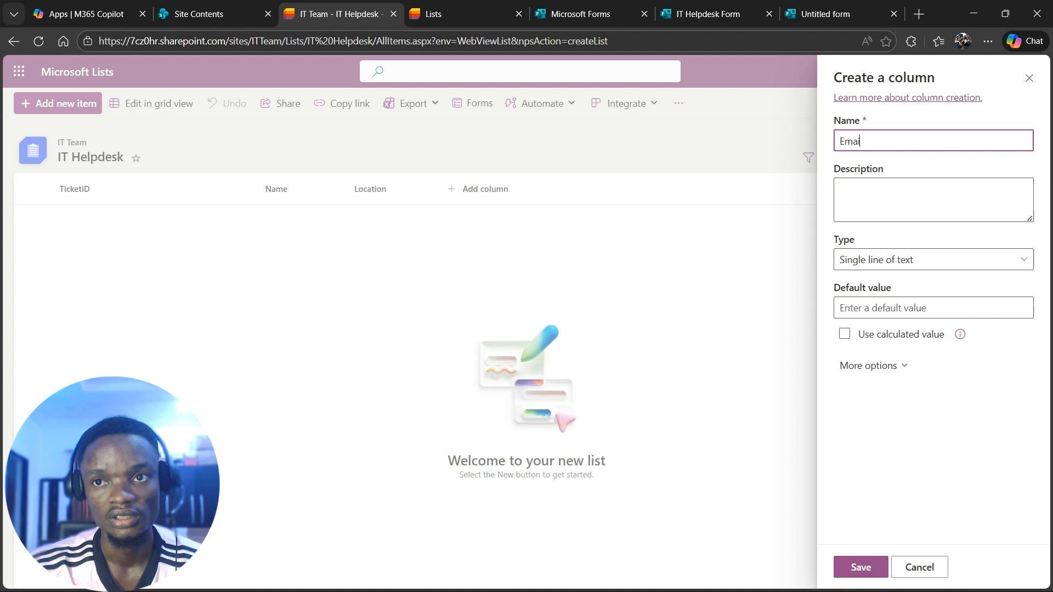
key("BackSpace")
key("BackSpace")
key("BackSpace")
key("BackSpace")
type("Managers")
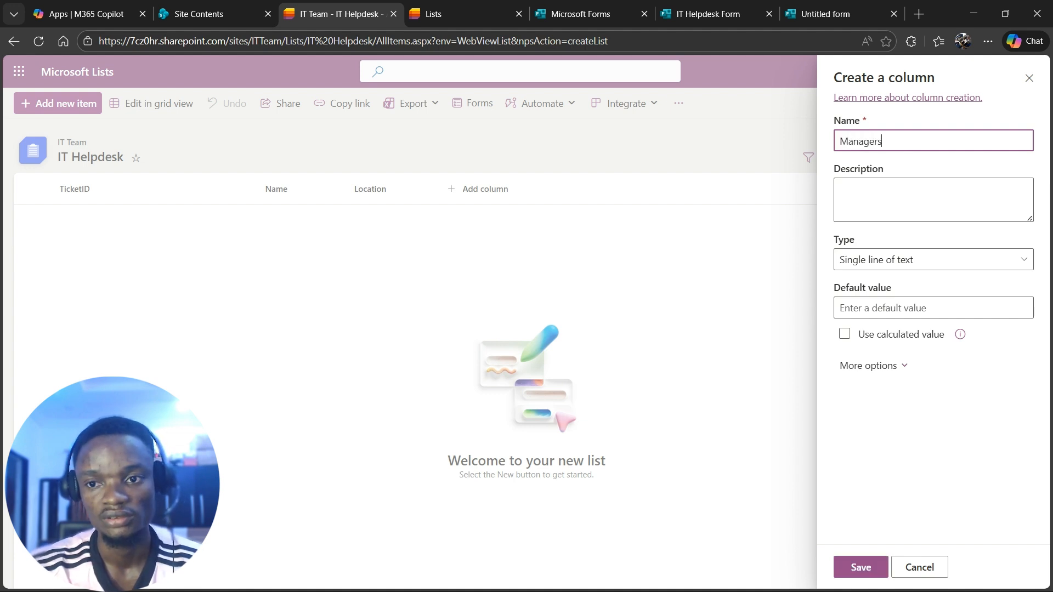
type("/Super")
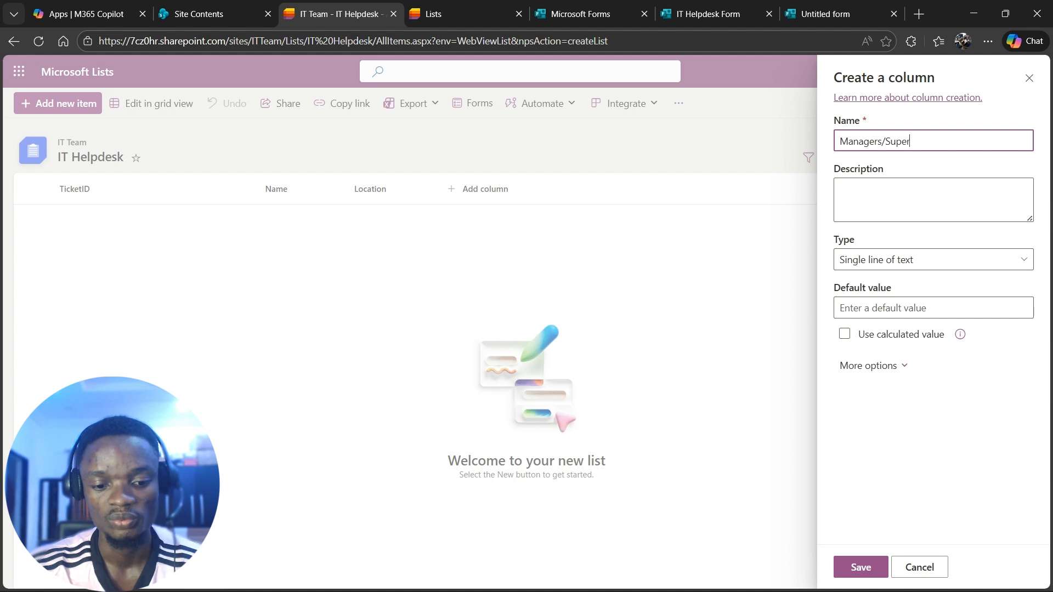
type("visor")
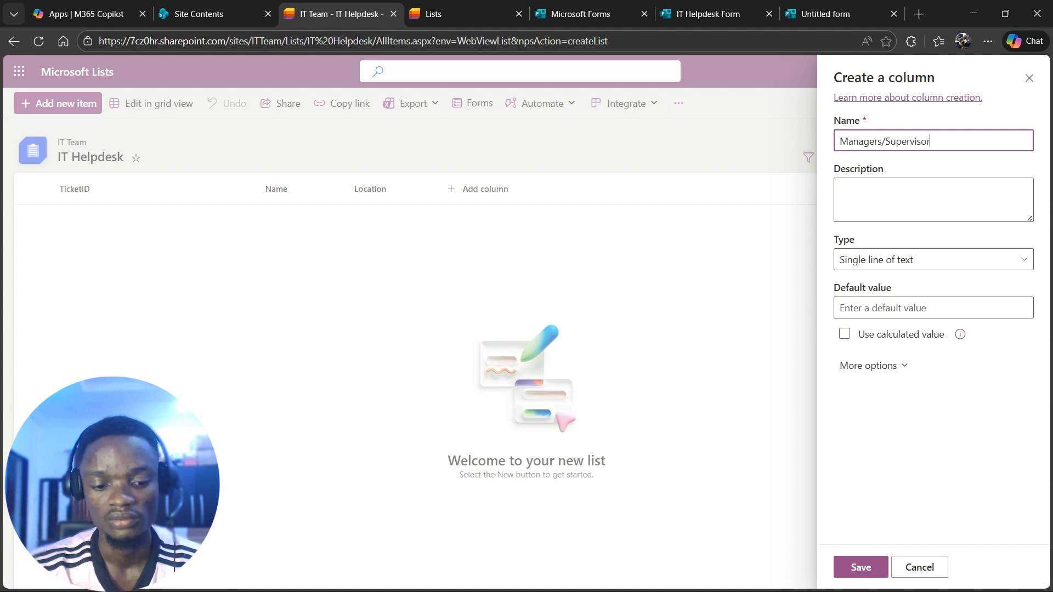
type(" Email")
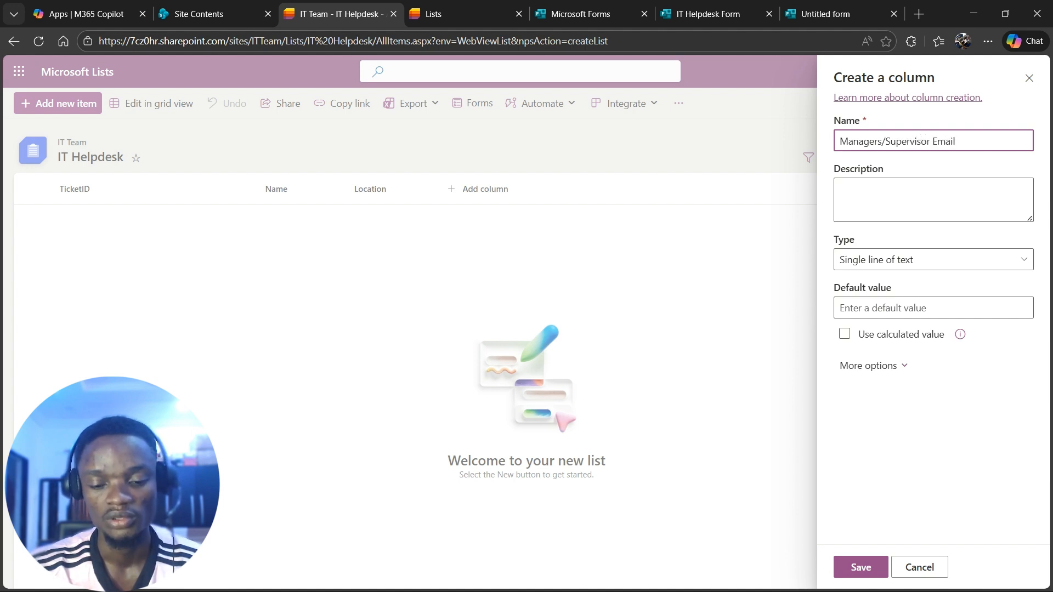
left_click(933, 259)
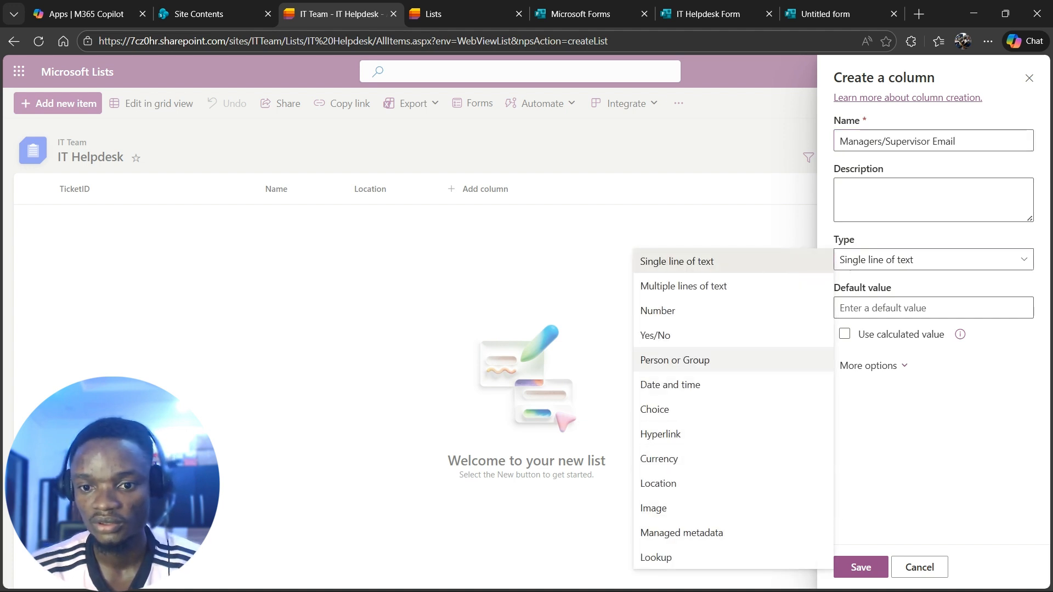
left_click(972, 141)
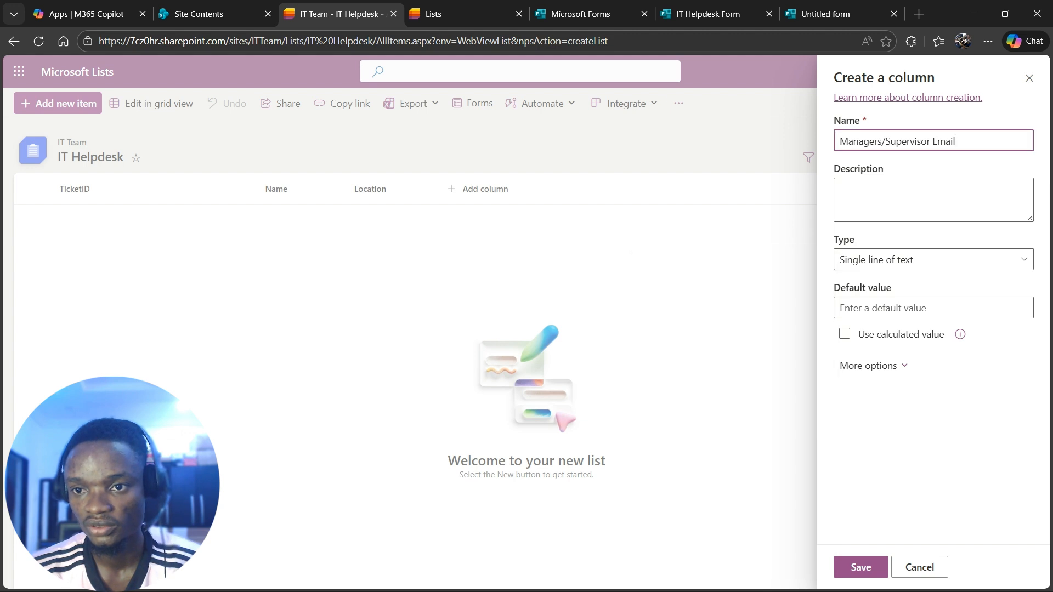
left_click(861, 567)
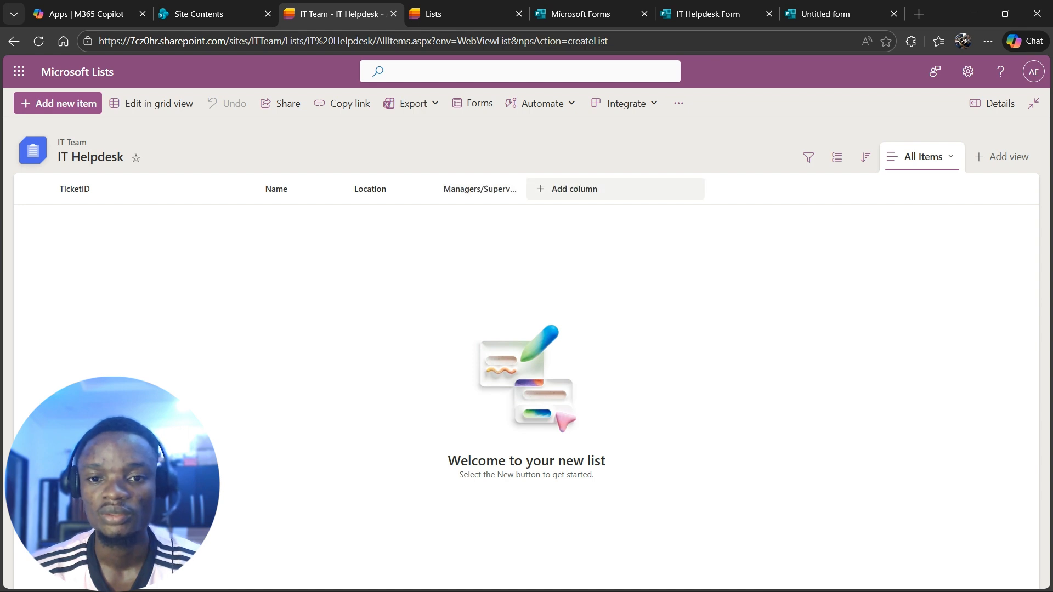
- Add a single-line text column named "Subject" after the Managers/Supervisor Email column
left_click(574, 189)
left_click(602, 434)
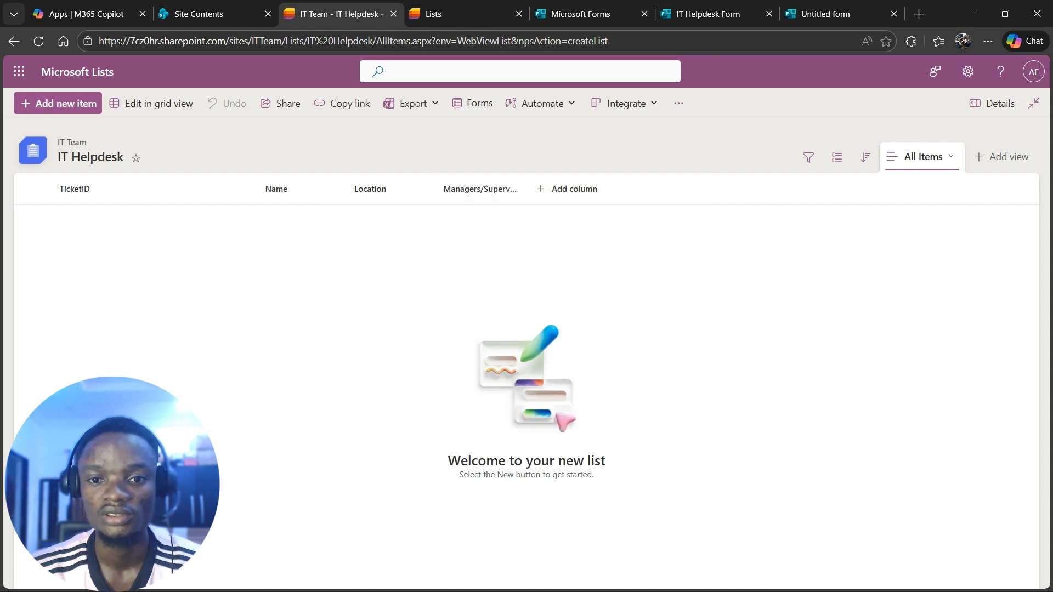
left_click(934, 140)
type("Subject")
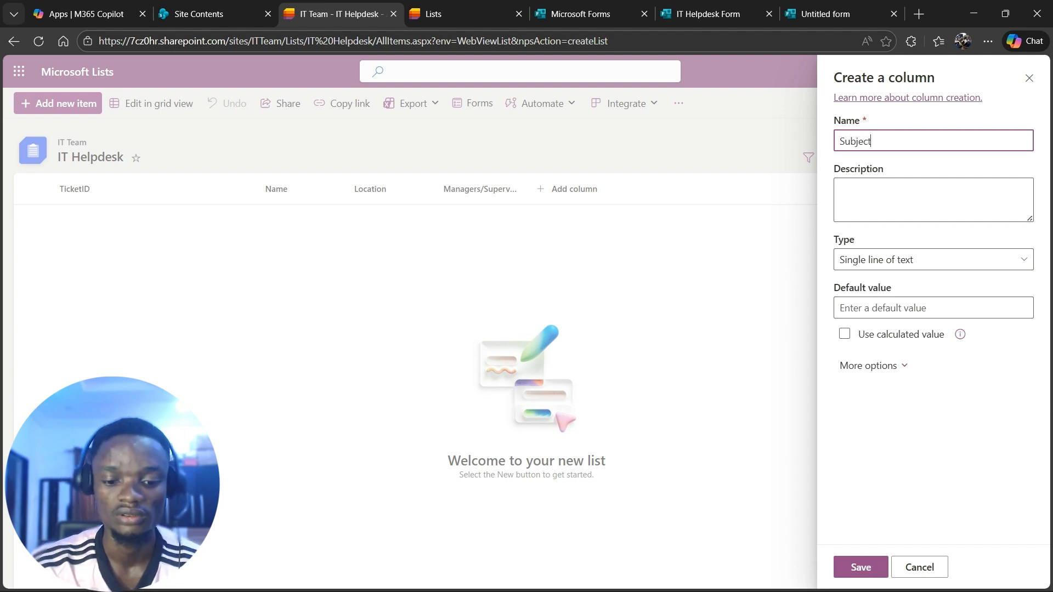
left_click(933, 260)
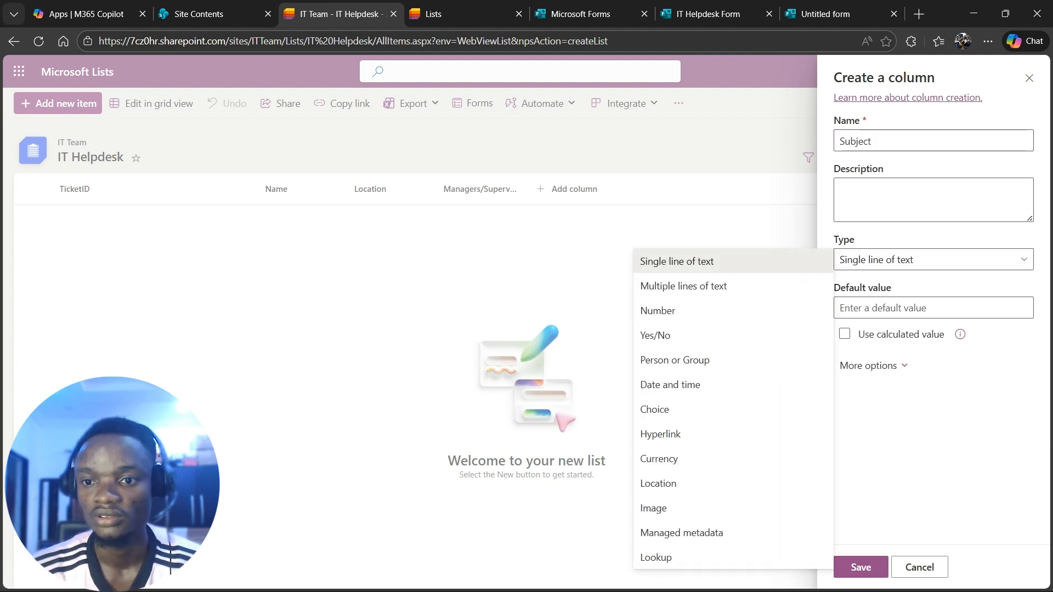
left_click(933, 259)
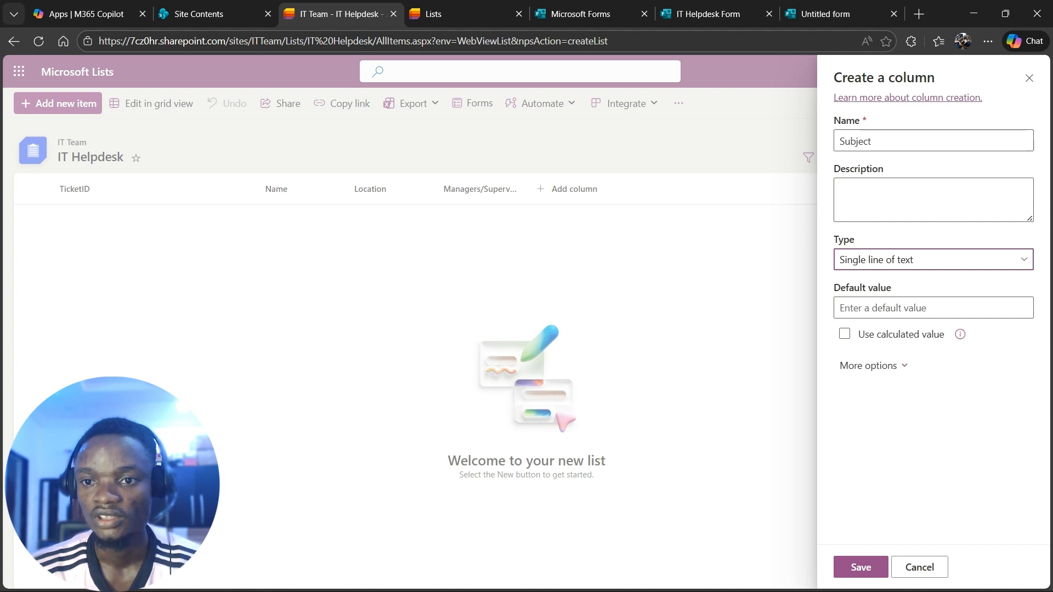
left_click(862, 567)
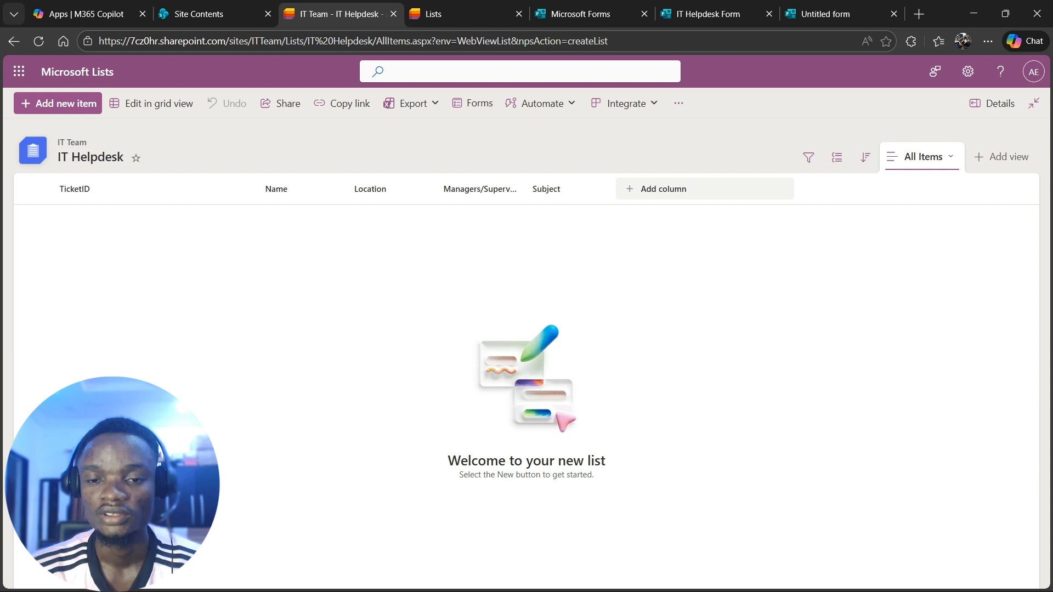
- Add a column named "Issue/Description" with the type Multiple lines of text after the Subject column
left_click(657, 189)
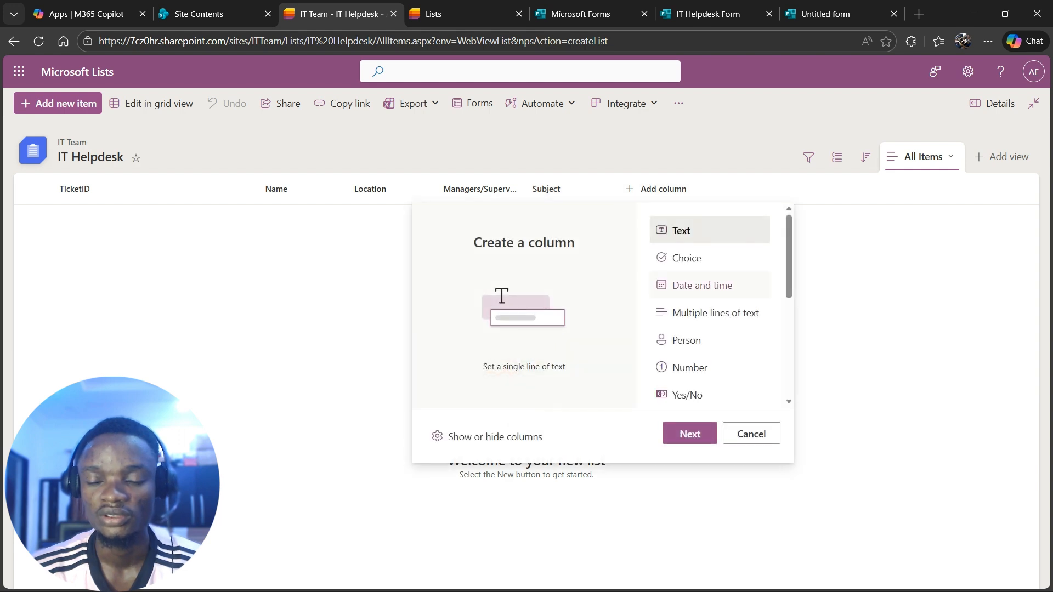
left_click(690, 434)
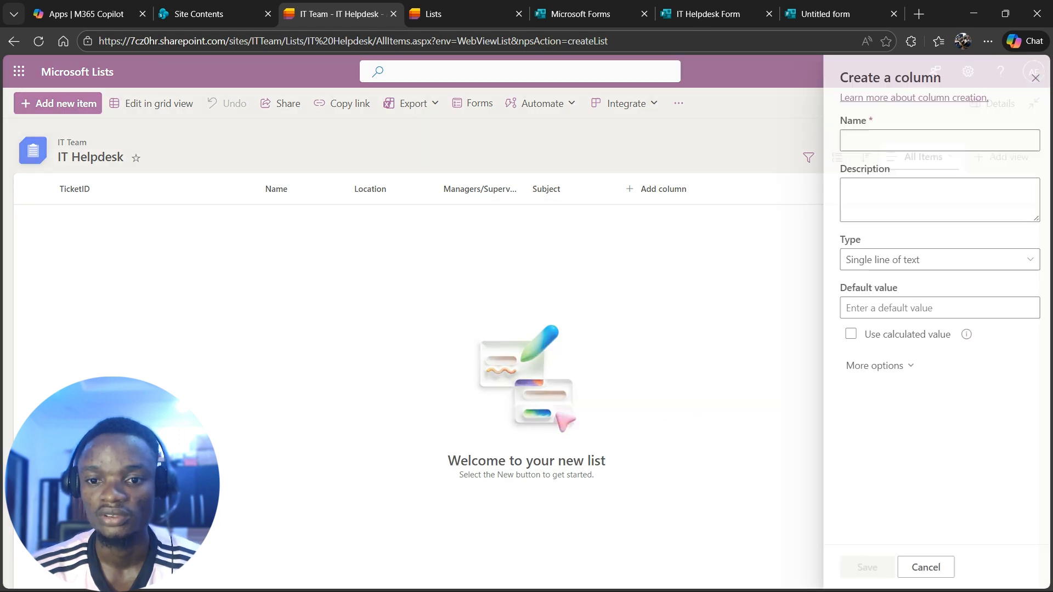
left_click(934, 260)
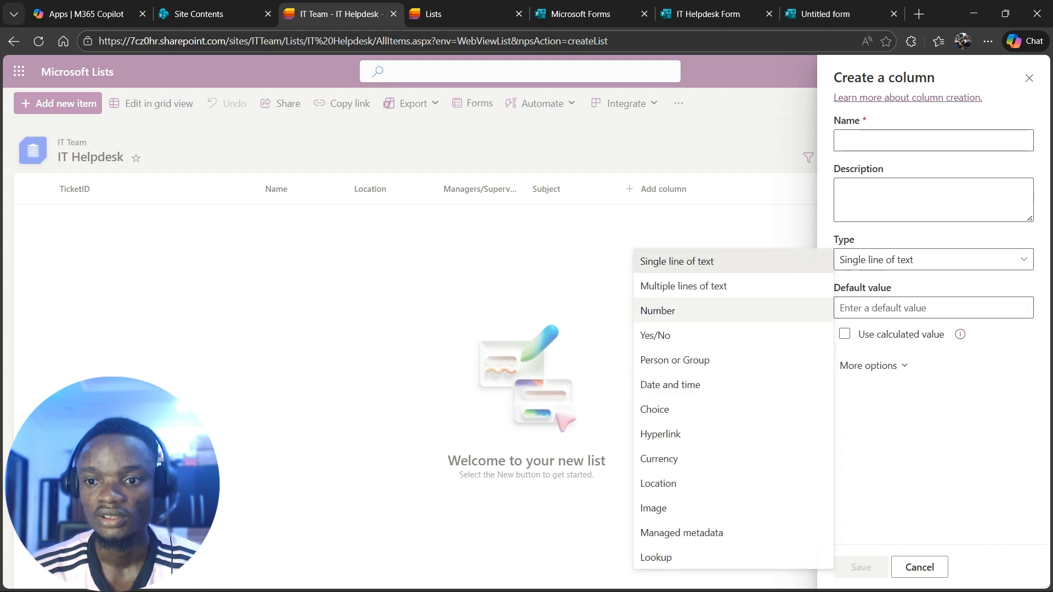
left_click(713, 286)
left_click(934, 141)
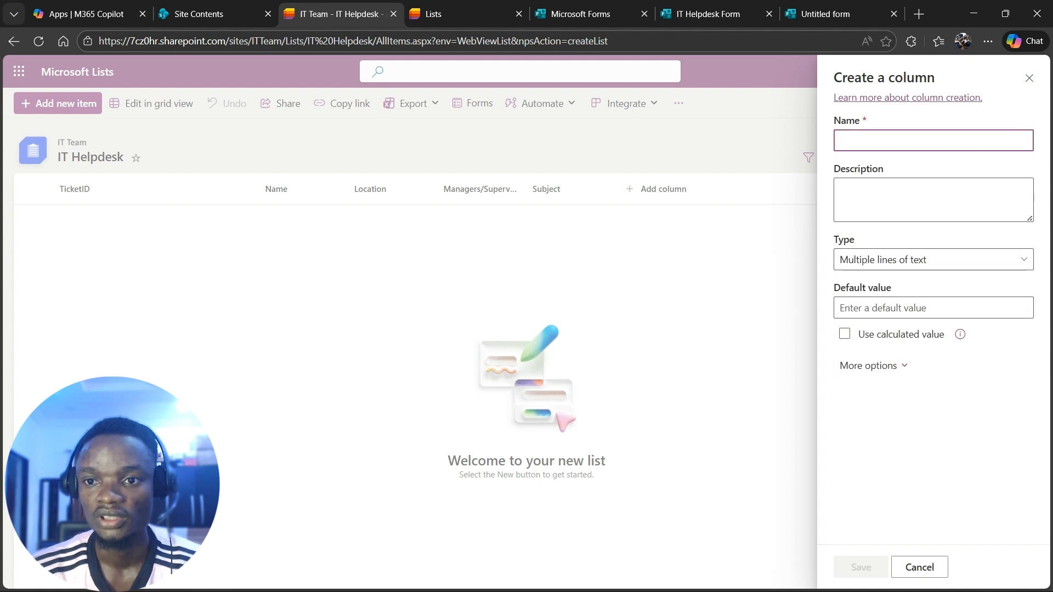
type("Issue")
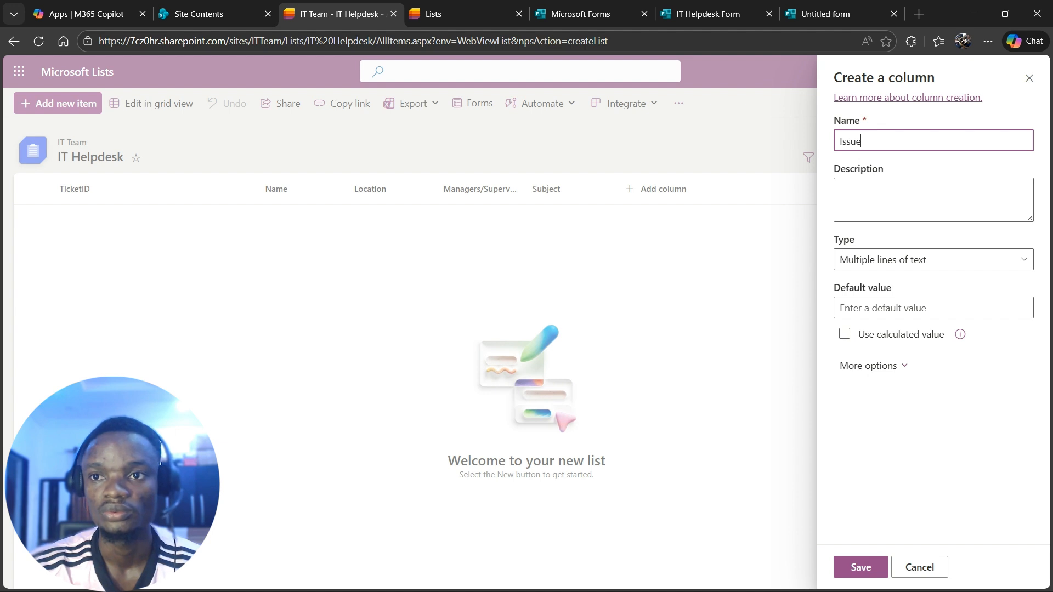
type("/Description")
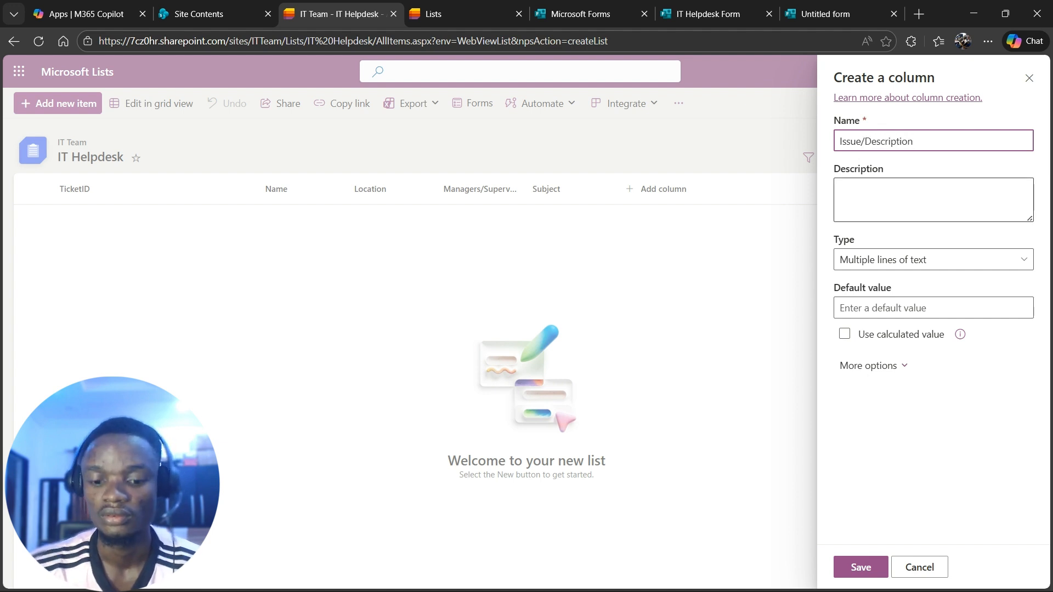
left_click(861, 567)
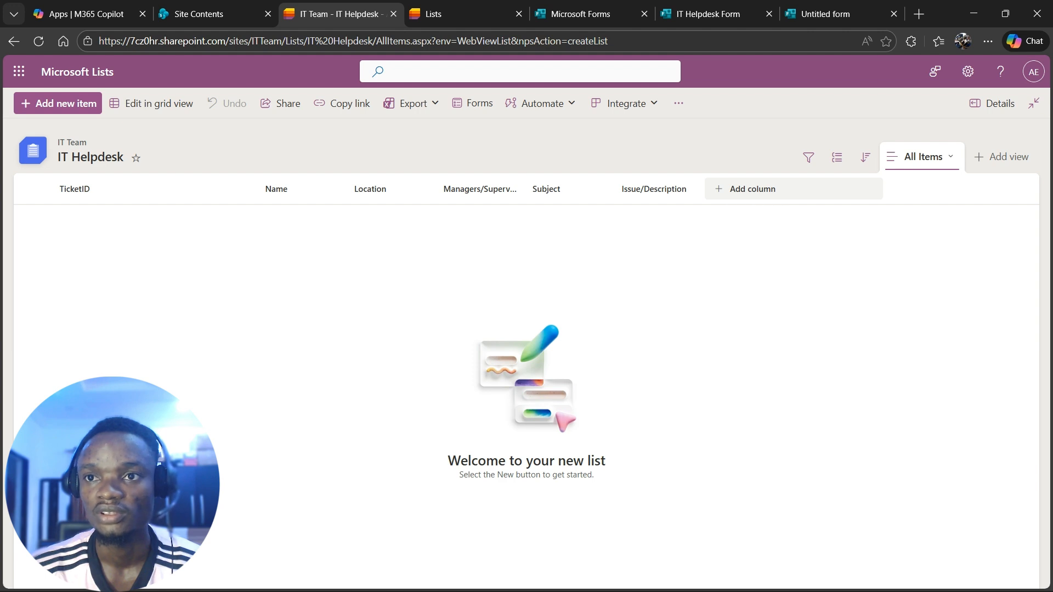
- Add a Date and time column named "Date" with today's date as its default value
left_click(738, 189)
scroll(795, 285, "down", 3)
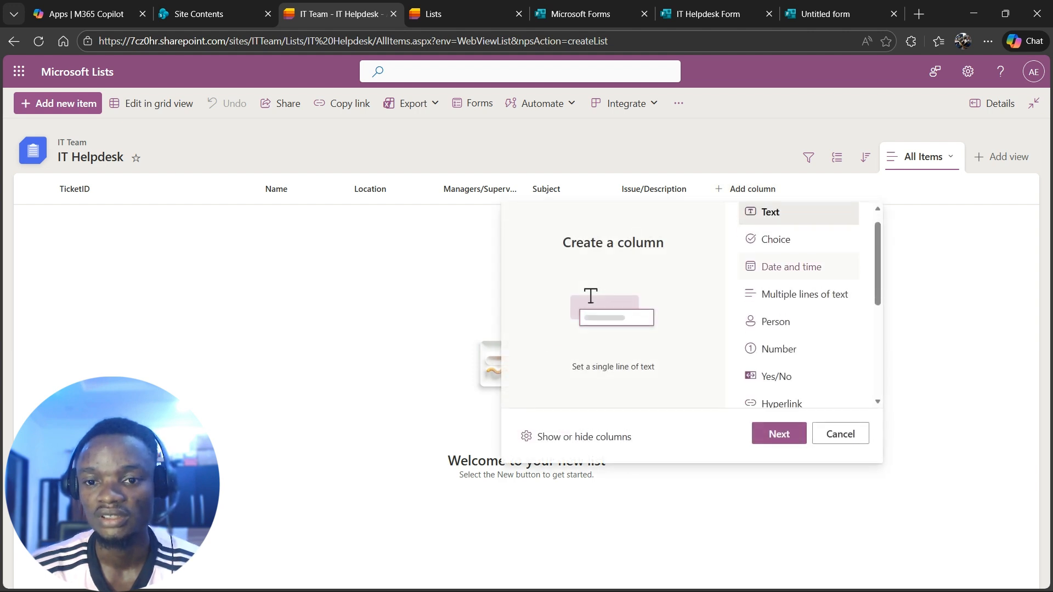
scroll(795, 340, "down", 1)
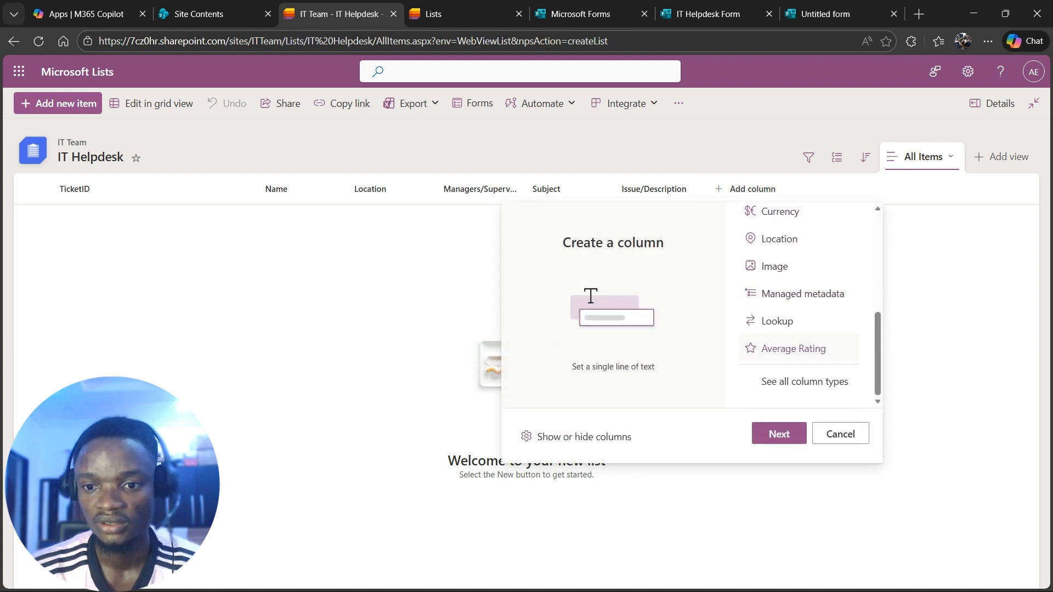
scroll(795, 329, "up", 5)
left_click(792, 285)
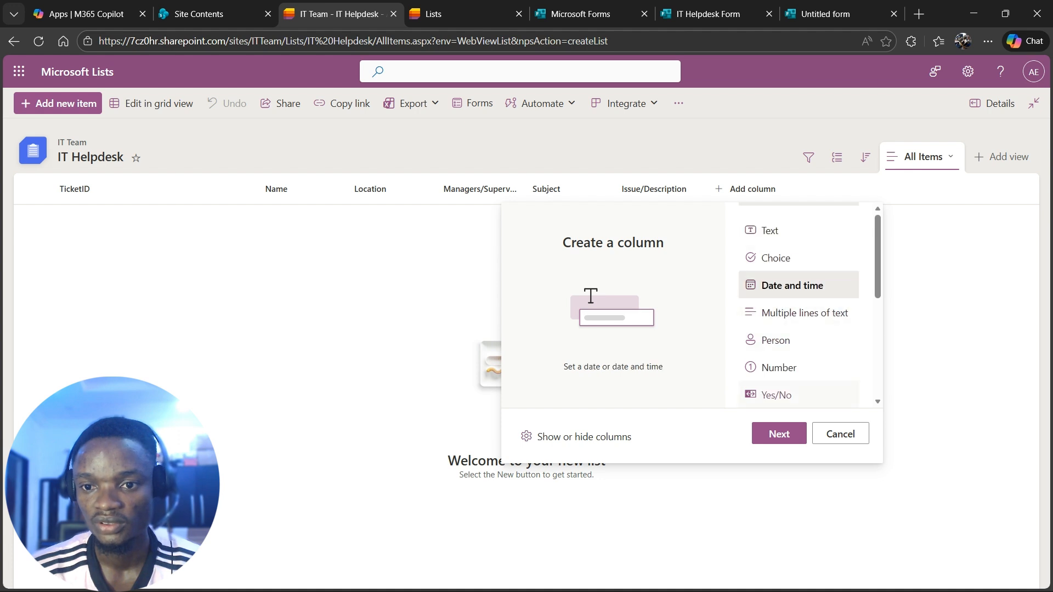
left_click(779, 434)
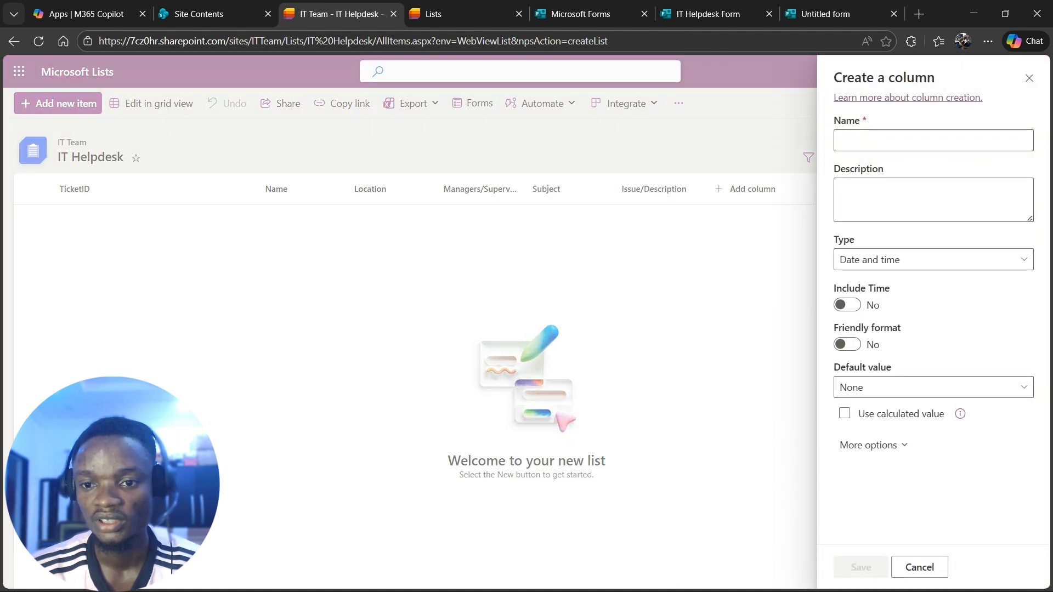
type("Date")
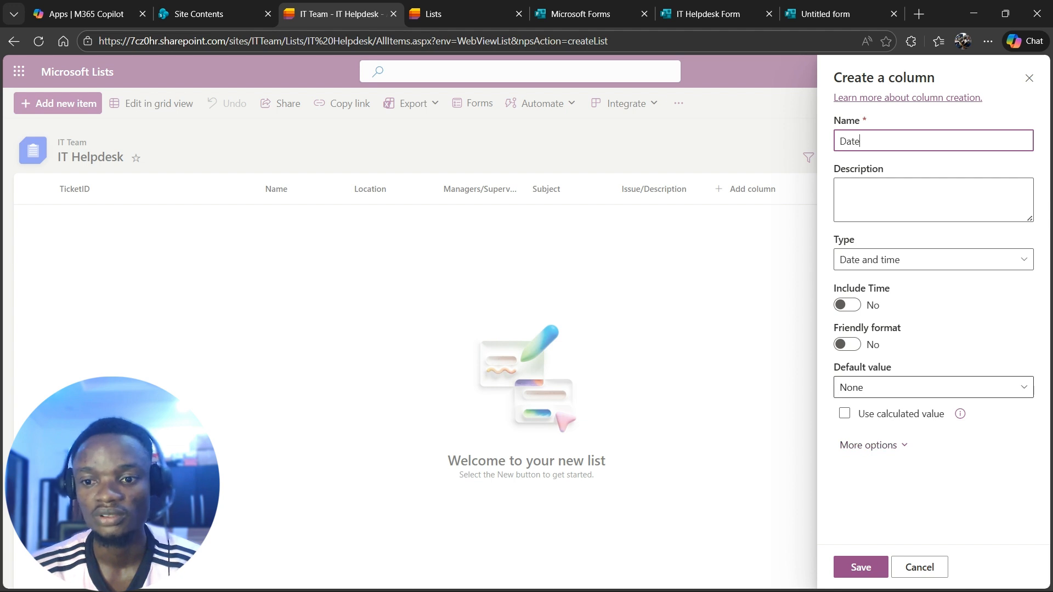
left_click(934, 388)
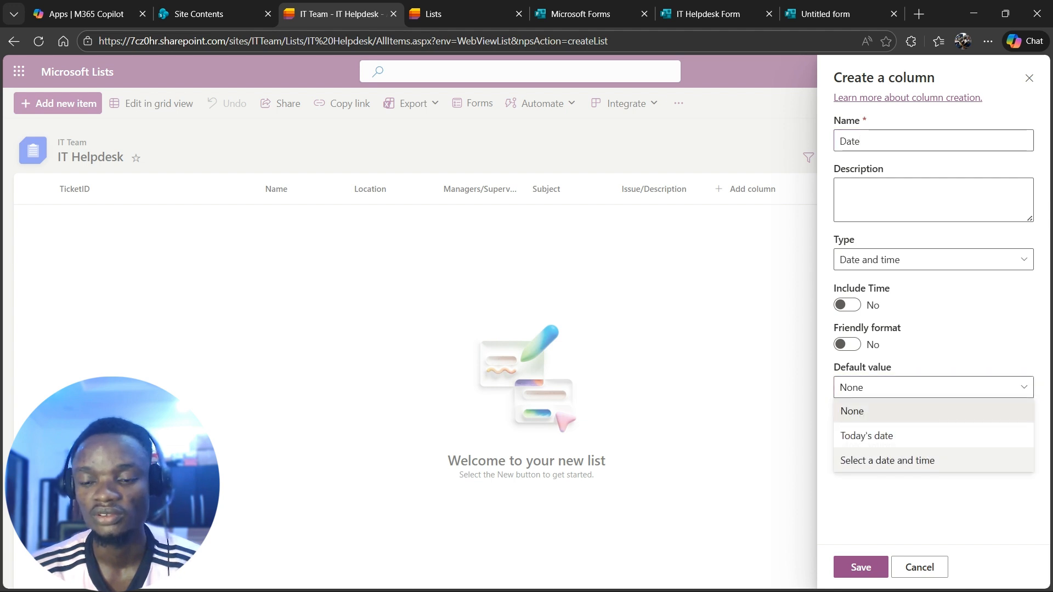
left_click(878, 432)
left_click(861, 567)
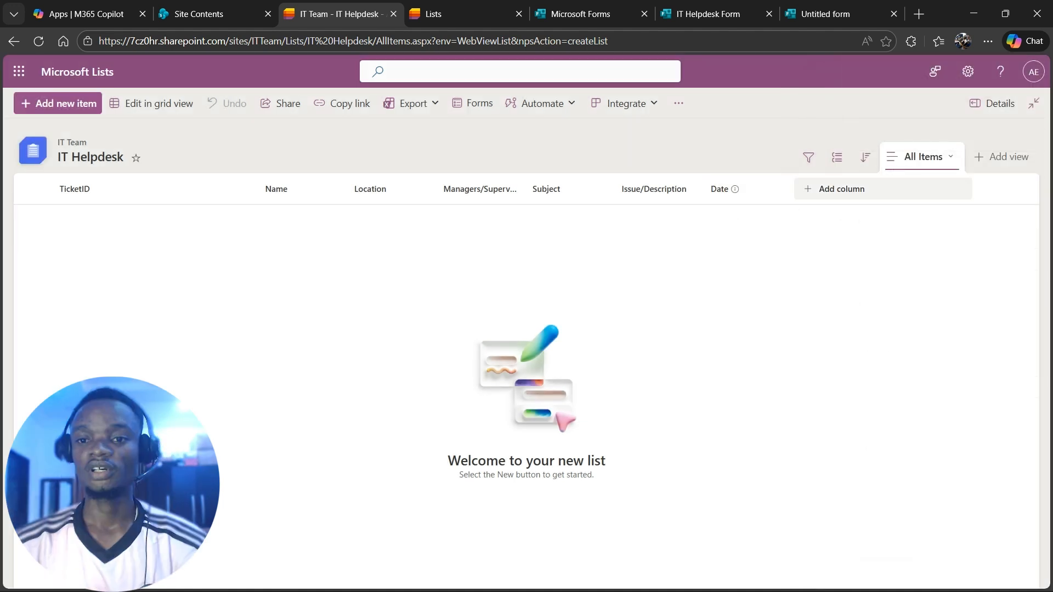
- Start a Choice column after the Date column and name it "Status"
left_click(842, 189)
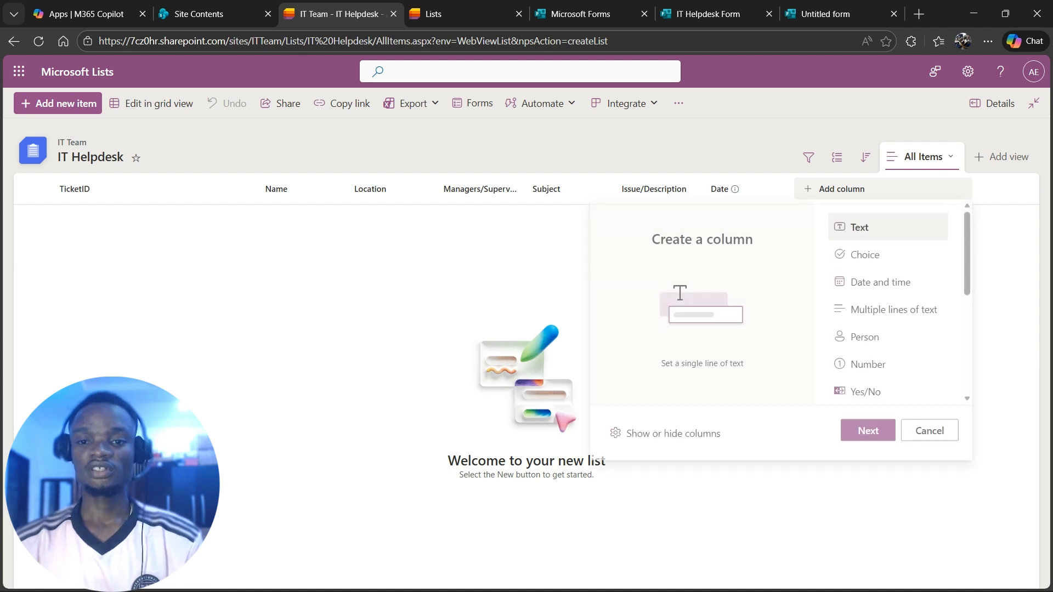
left_click(866, 257)
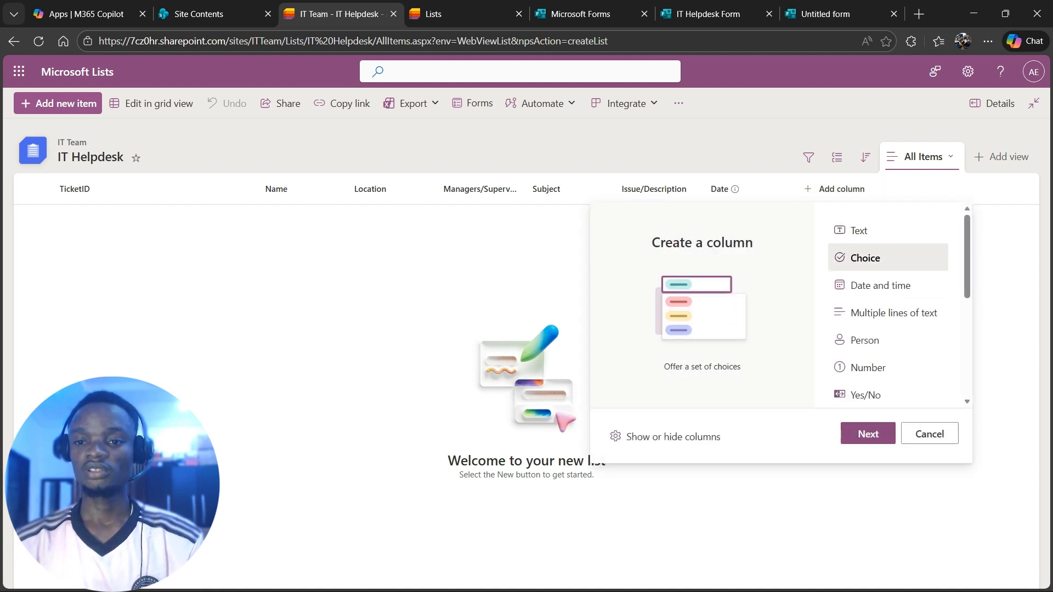
left_click(868, 434)
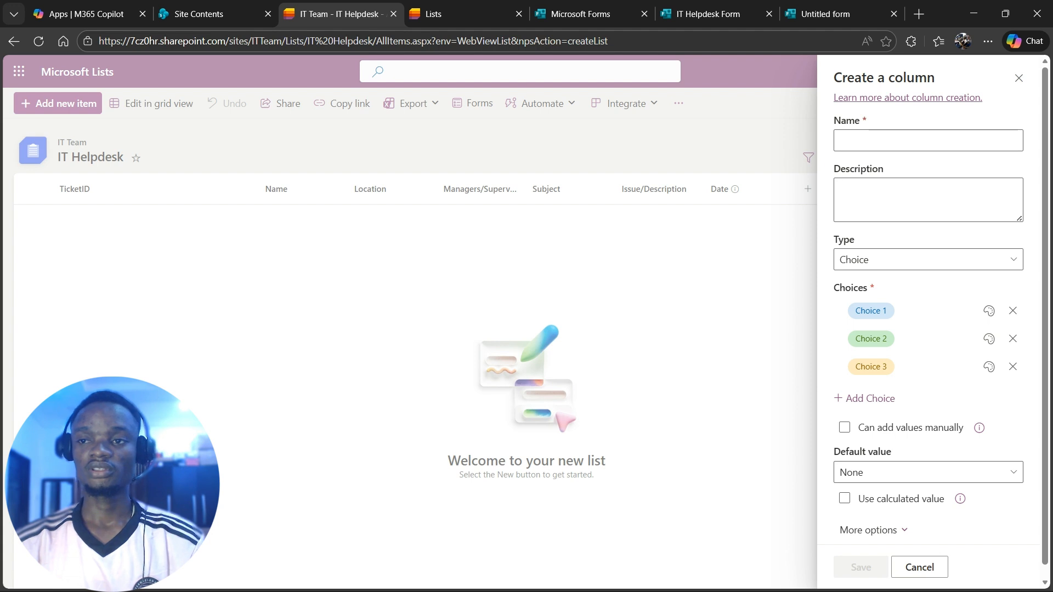
left_click(929, 141)
type("Status")
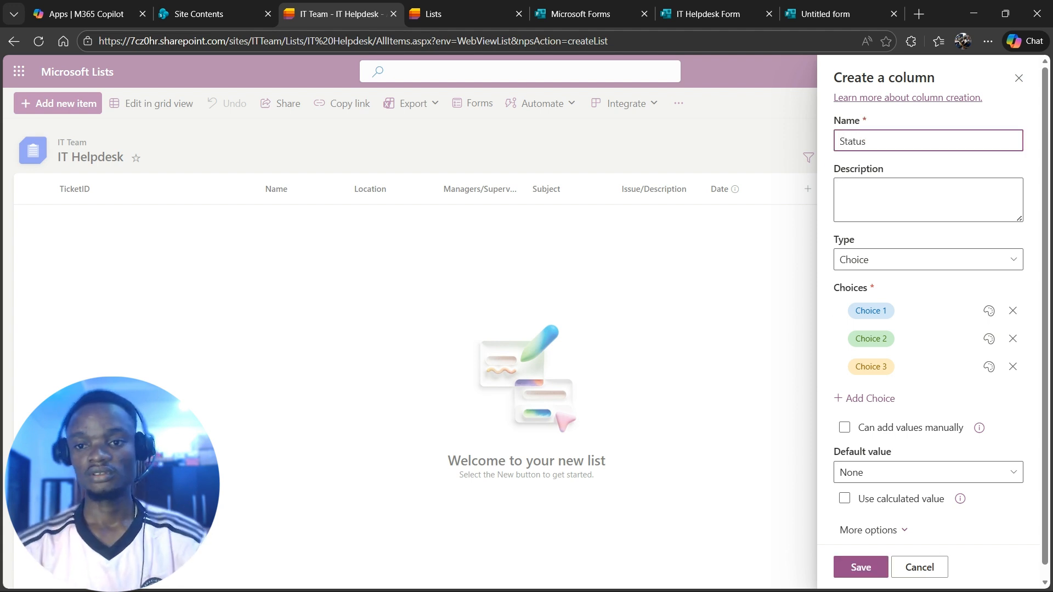
- Rename the three choices of the Status column to "New", "In Progress" and "Completed"
left_click(910, 311)
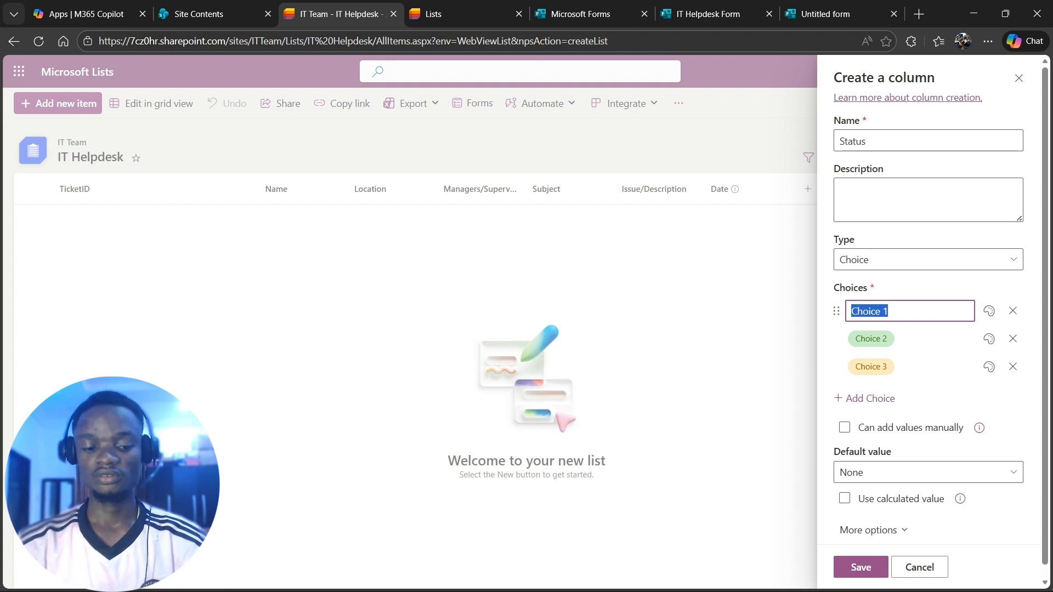
type("NEw")
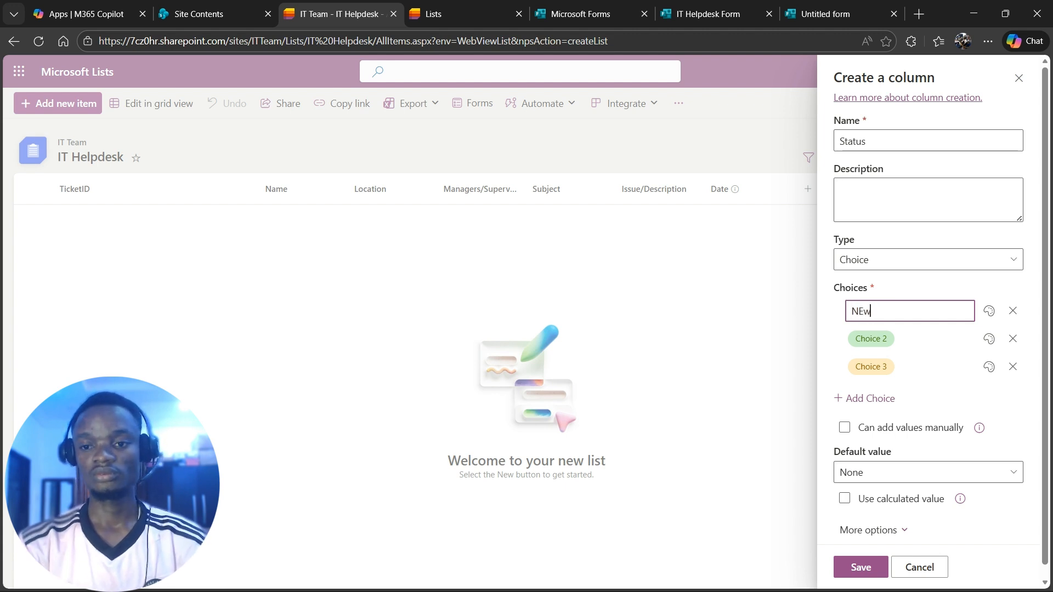
key("BackSpace")
key("BackSpace")
type("ew")
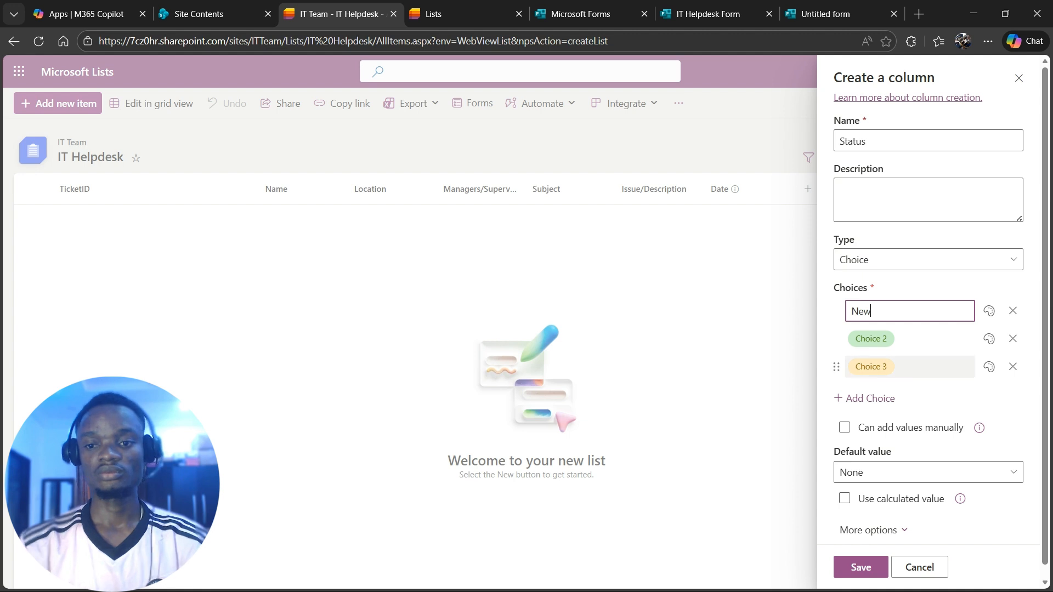
left_click(871, 338)
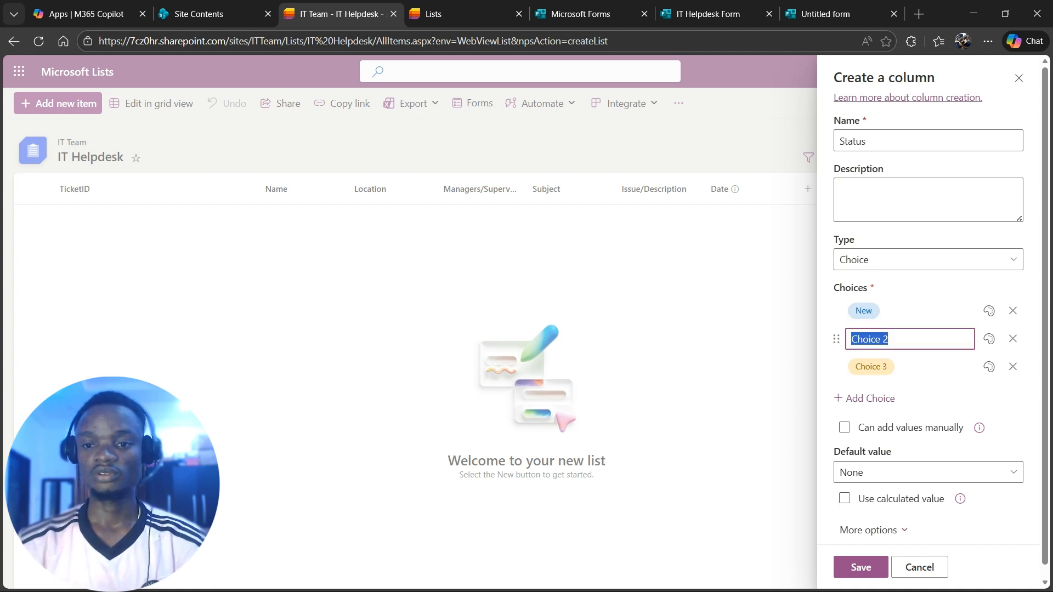
type("IN")
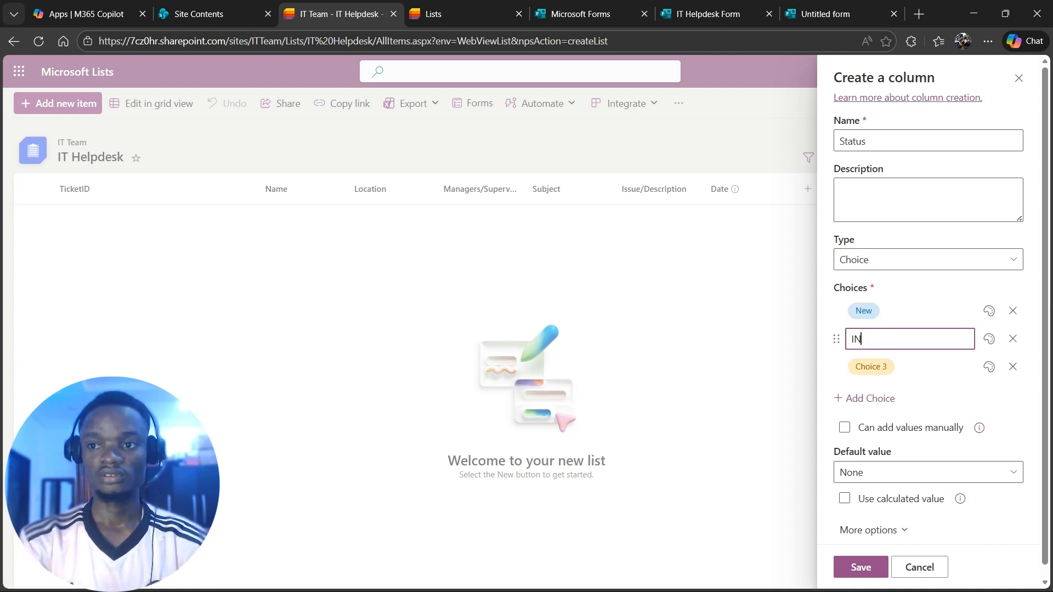
key("BackSpace")
key("BackSpace")
type("In Progress")
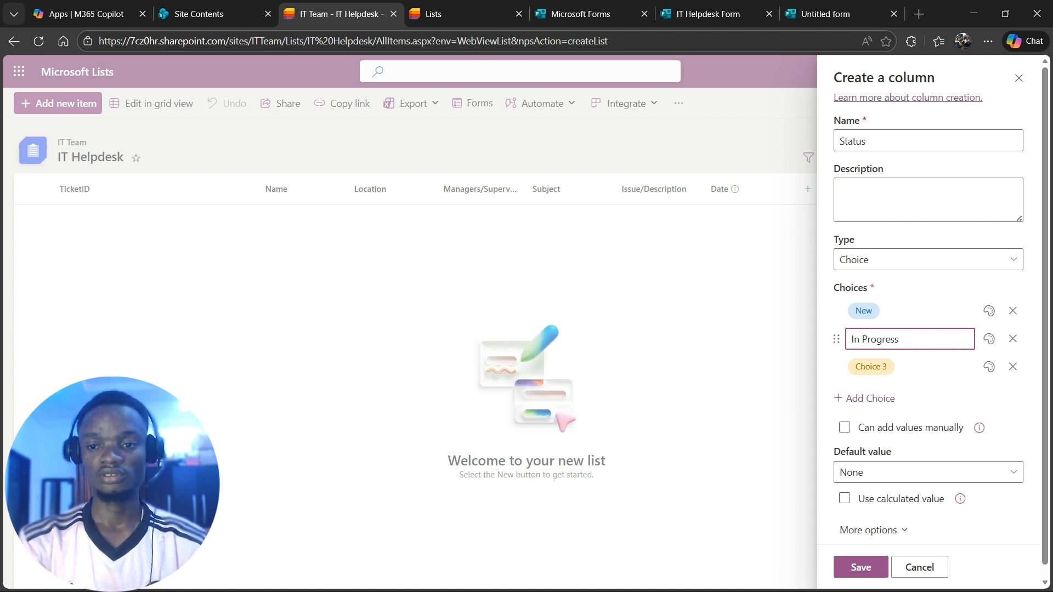
left_click(871, 367)
type("Completed")
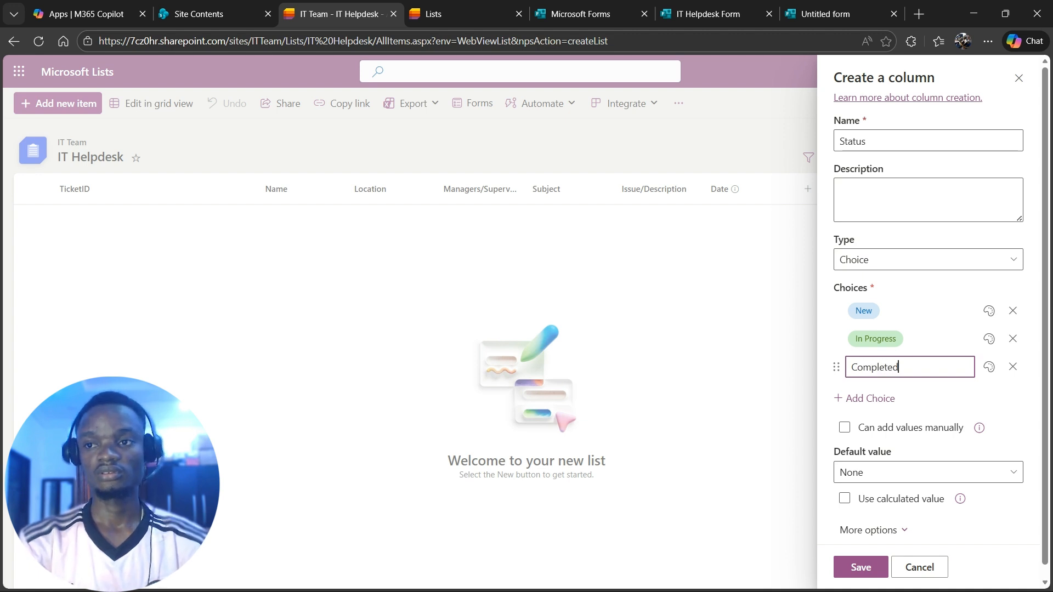
- Set the choice fill colors to bright red for New, light yellow for In Progress and dark green for Completed
left_click(921, 310)
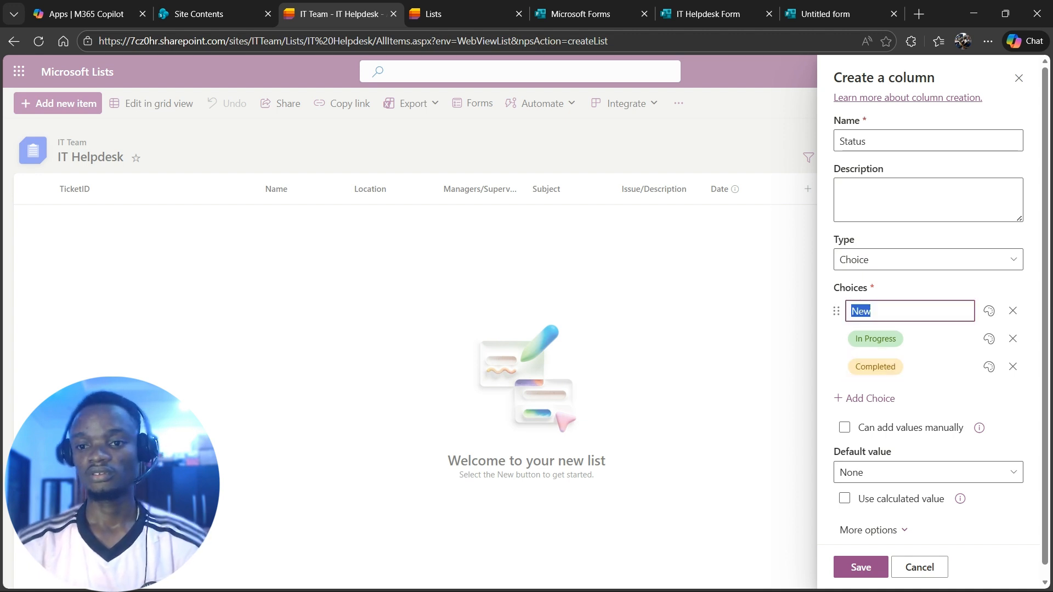
left_click(989, 311)
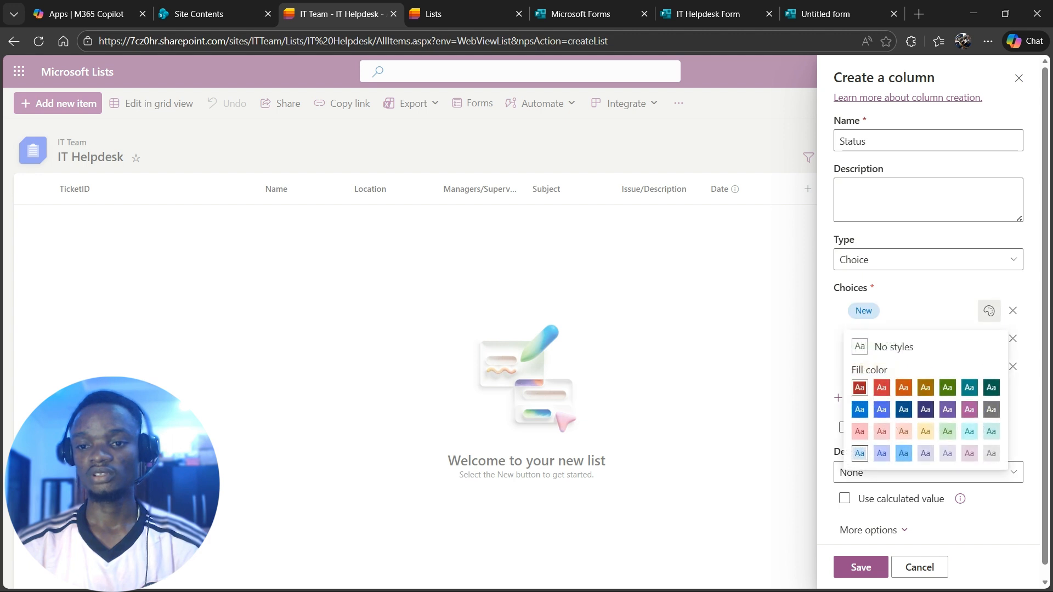
left_click(860, 387)
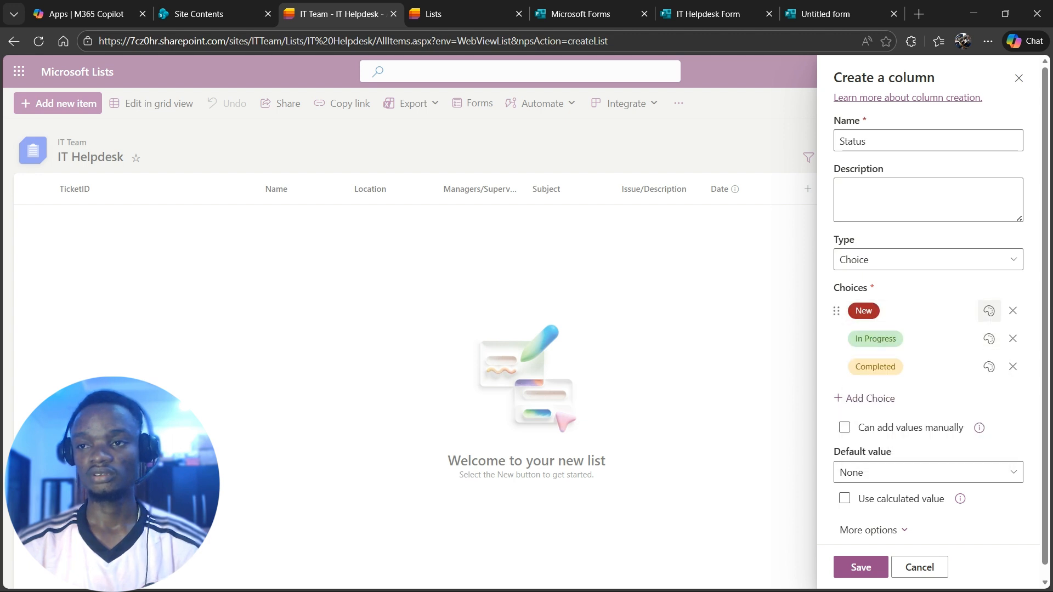
left_click(989, 310)
left_click(882, 387)
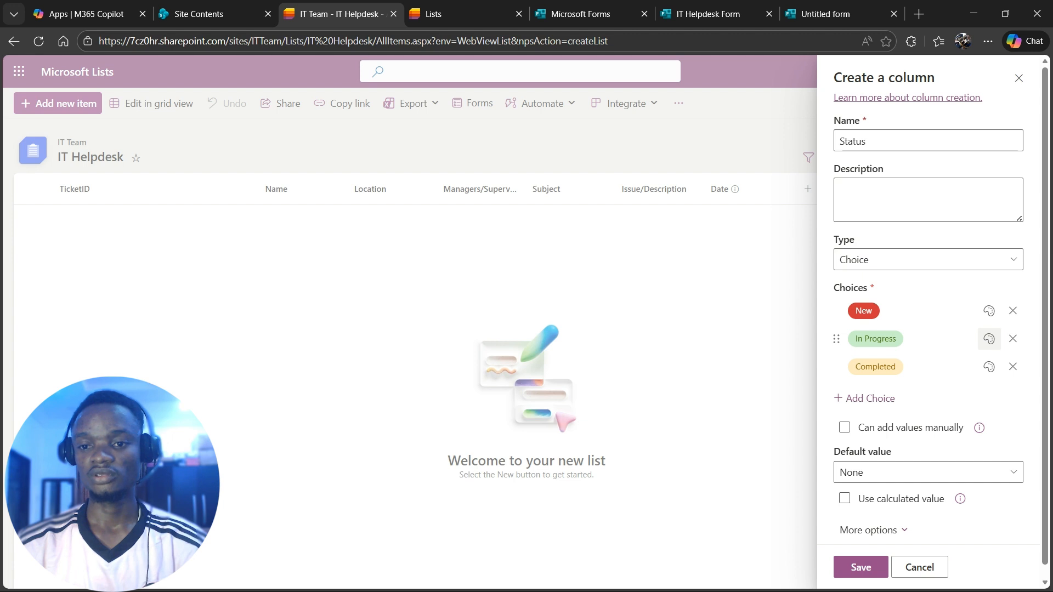
left_click(989, 338)
left_click(926, 459)
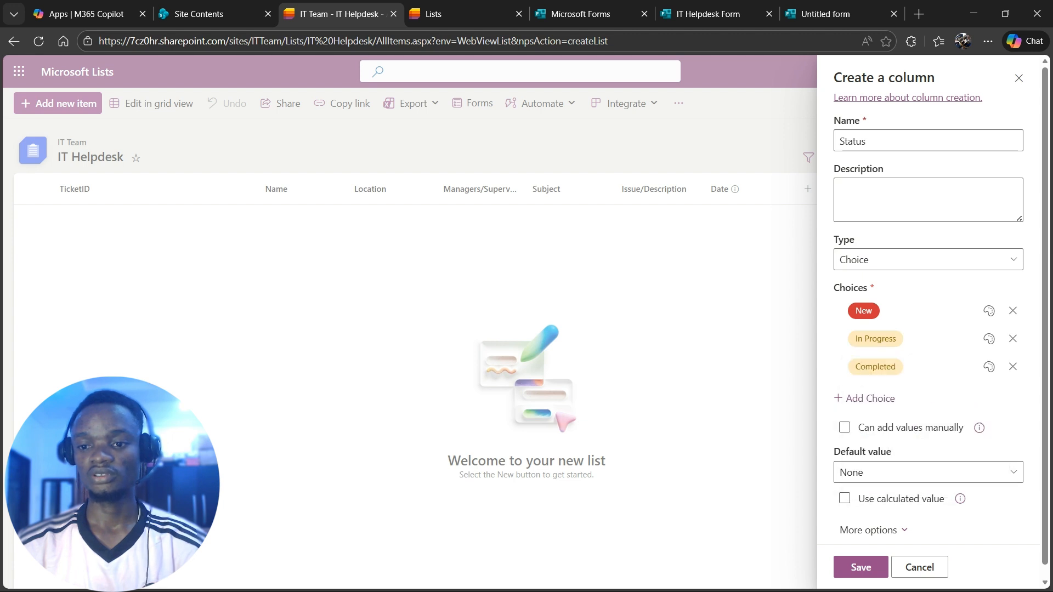
left_click(989, 366)
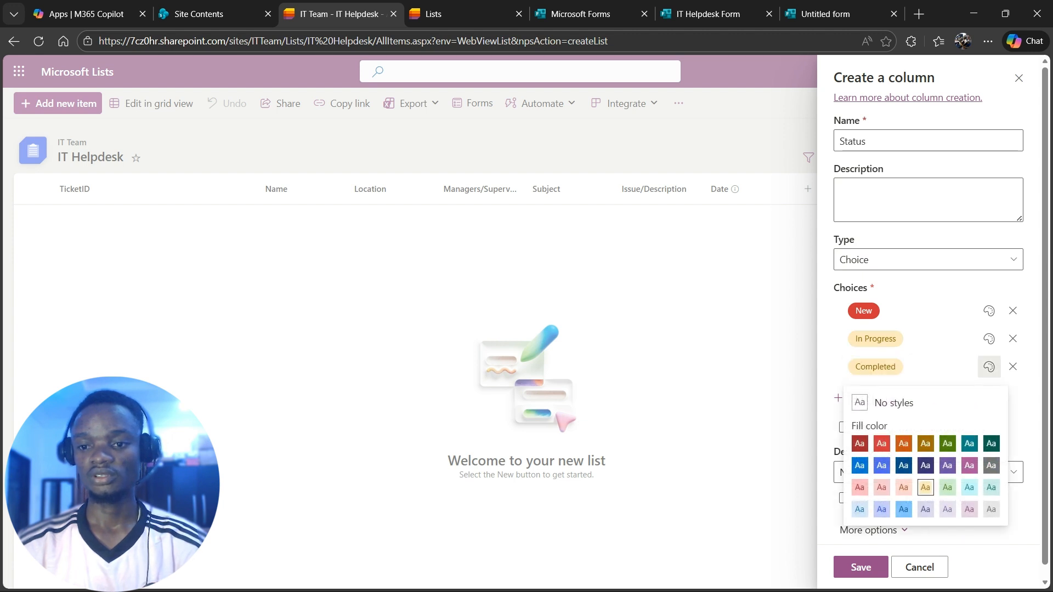
left_click(948, 439)
- Set New as the default value of the Status column and save the column
scroll(932, 329, "down", 1)
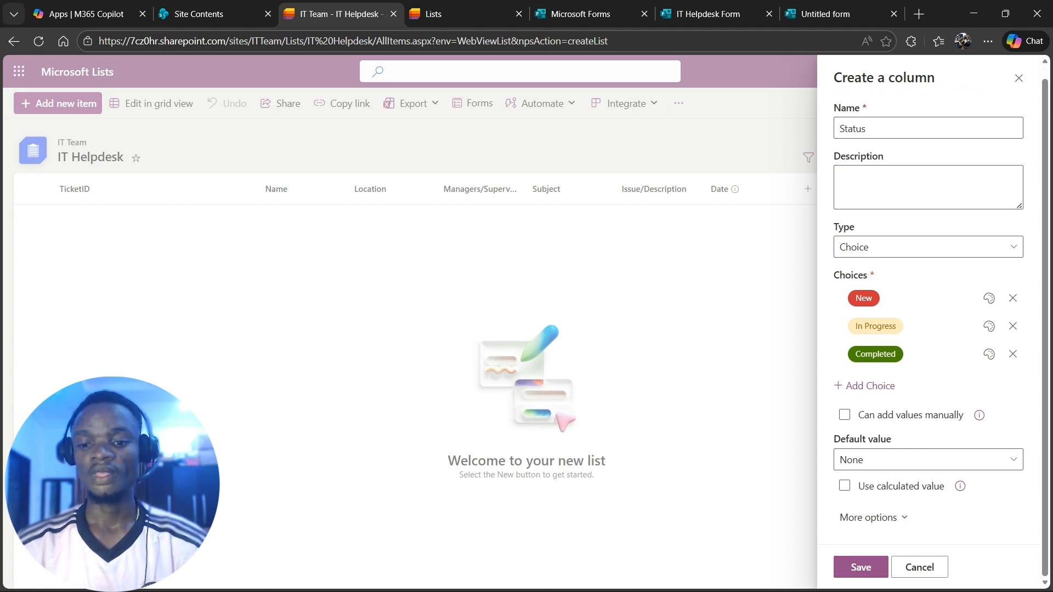
left_click(927, 460)
left_click(878, 506)
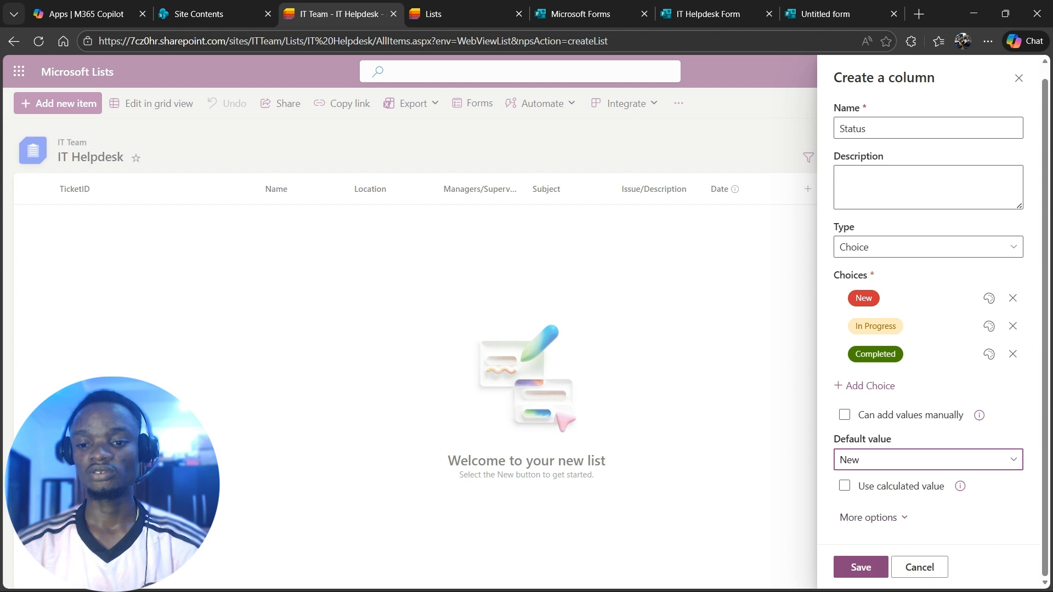
left_click(861, 567)
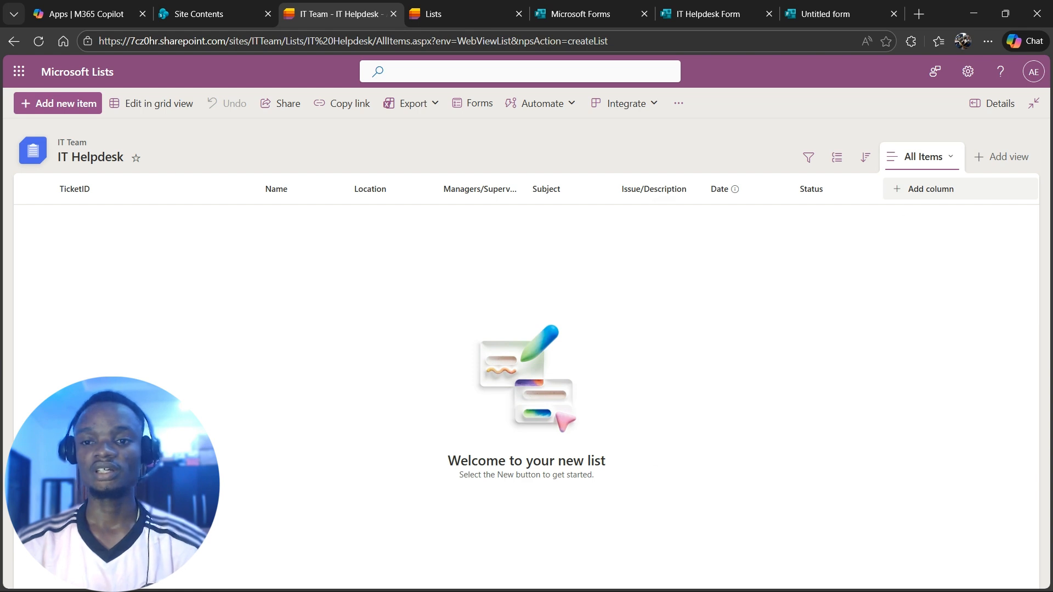
- Add a Person column named "Assigned Task" after the Status column, keeping its additional options at their defaults
left_click(931, 188)
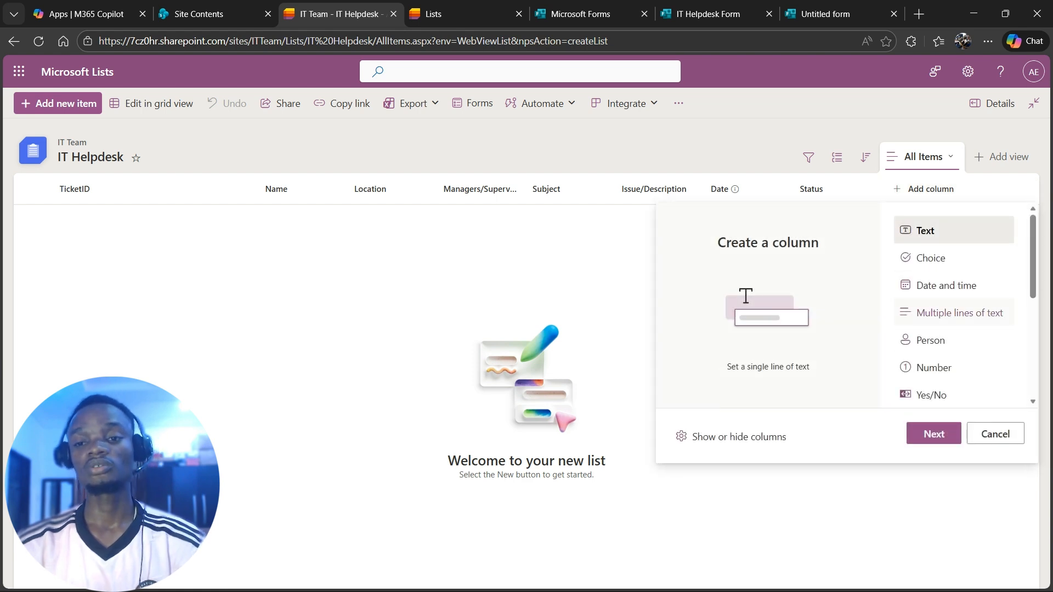
scroll(960, 312, "down", 1)
left_click(931, 271)
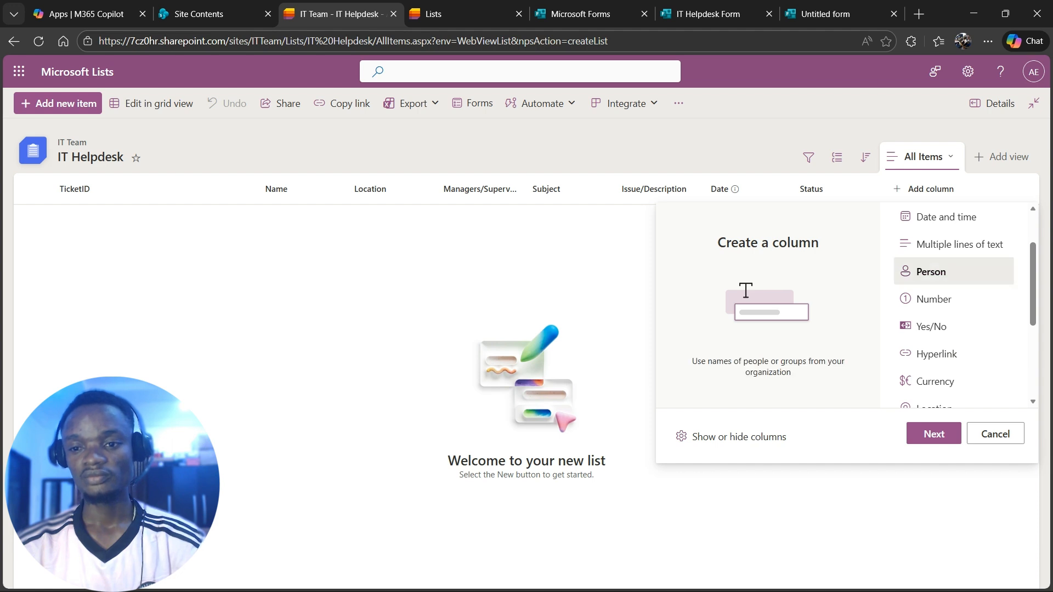
left_click(934, 434)
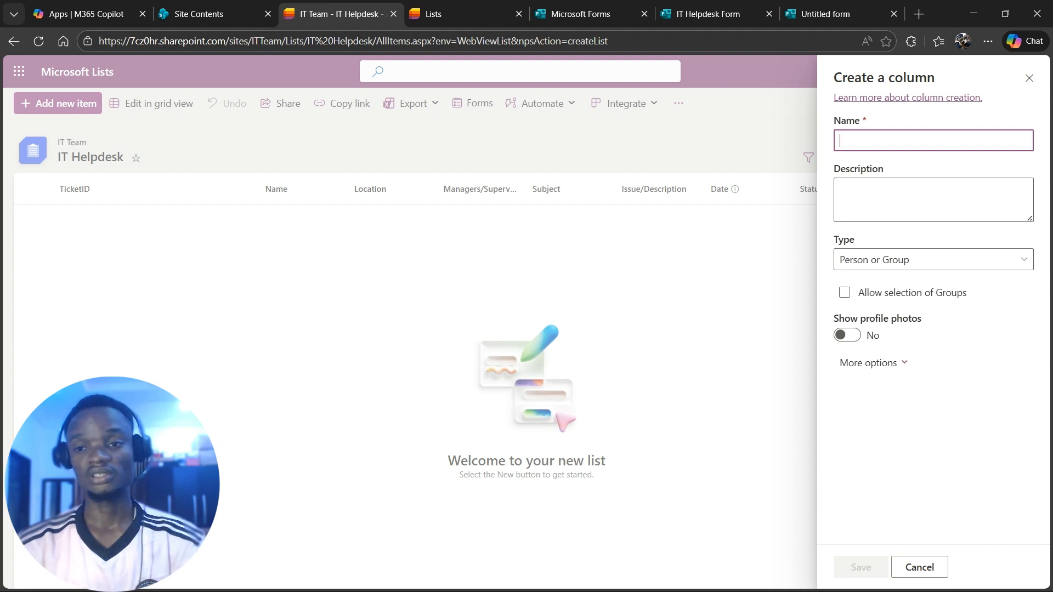
type("NAme")
key("BackSpace")
key("BackSpace")
key("BackSpace")
key("BackSpace")
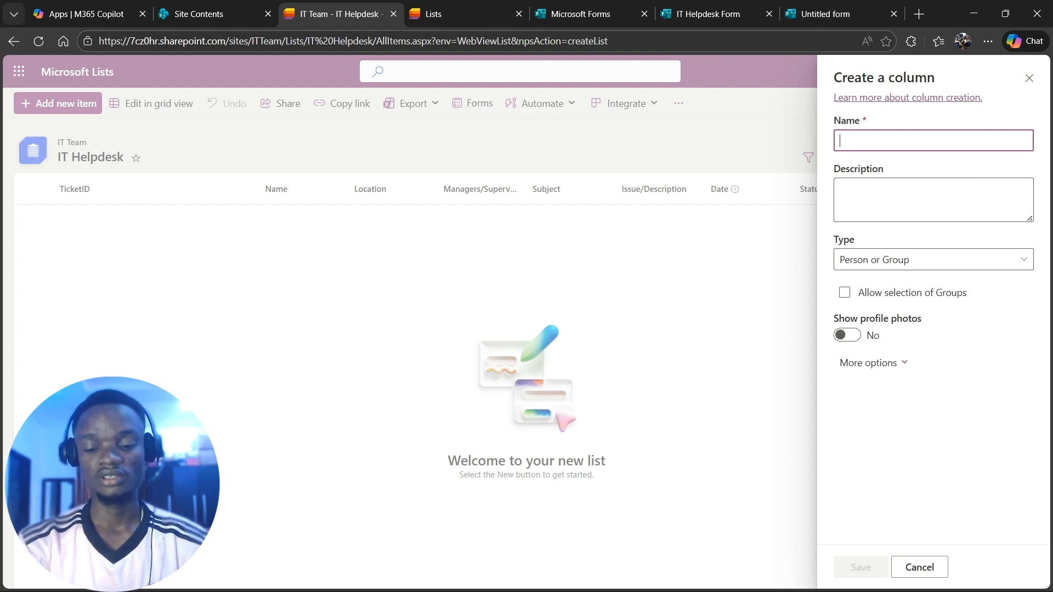
type("Assigned ")
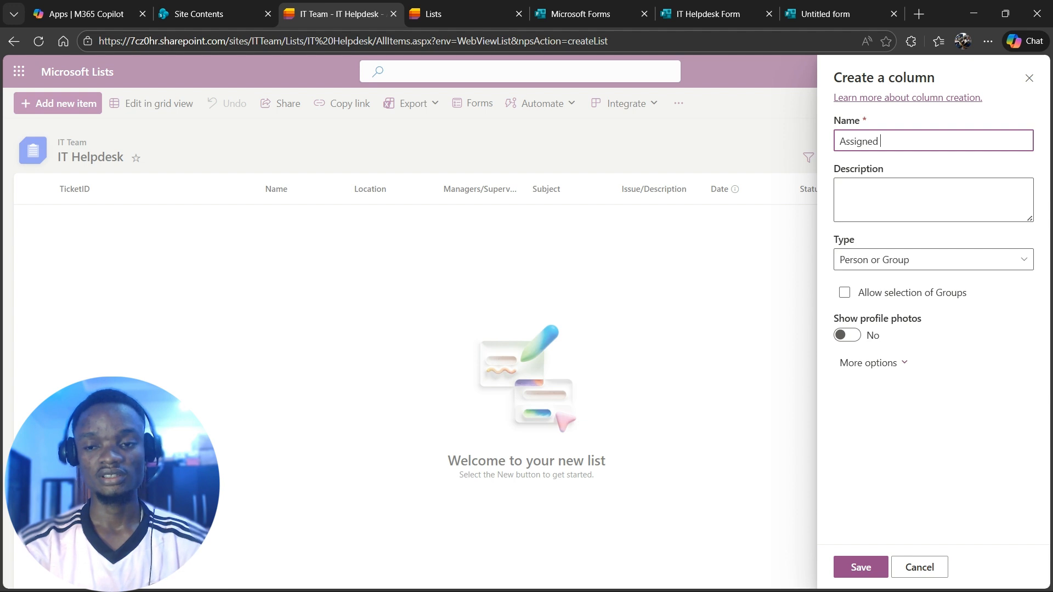
type("Task")
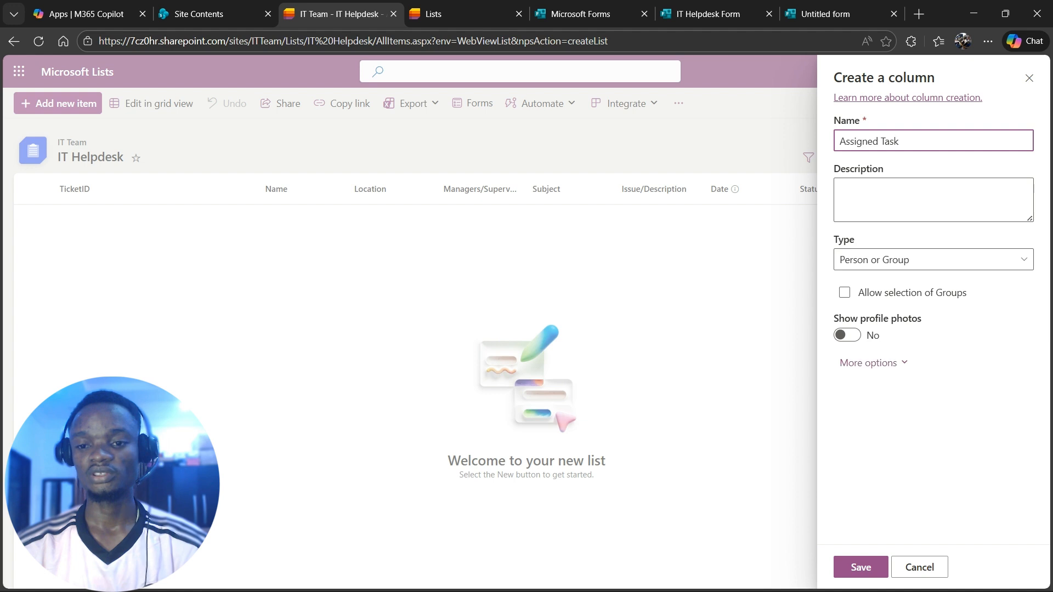
left_click(869, 363)
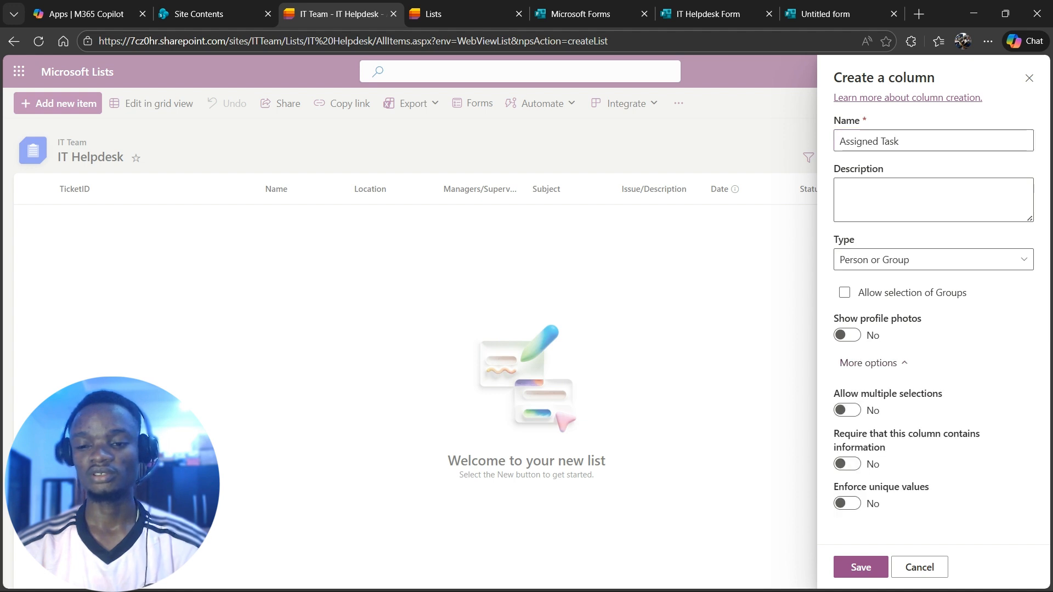
left_click(861, 567)
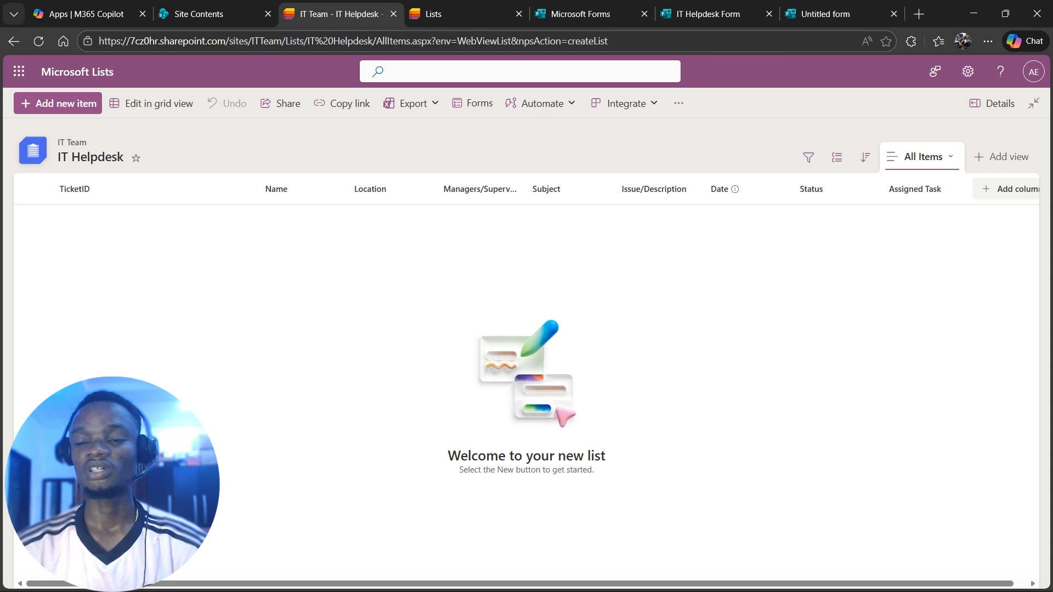
- Add a Multiple lines of text column named "Notes" with appending changes to existing text enabled
left_click(1012, 189)
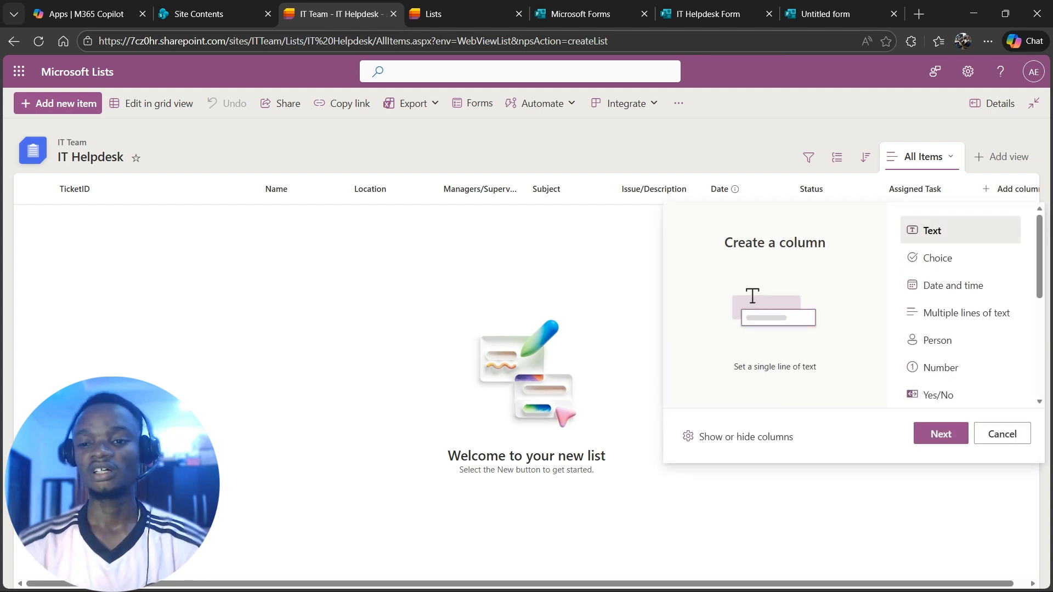
left_click(967, 313)
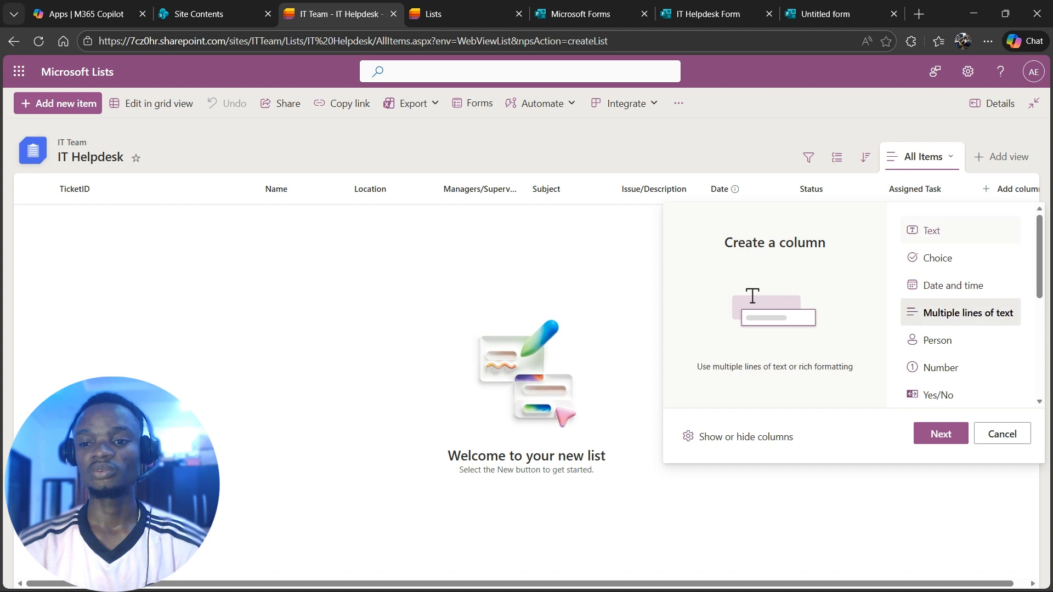
left_click(941, 433)
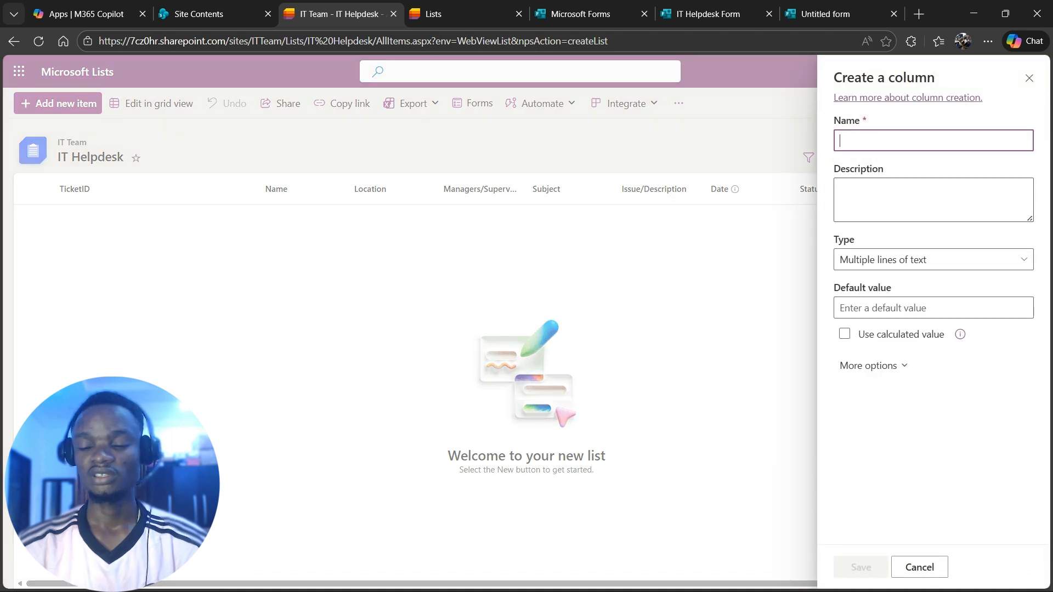
type("Notes")
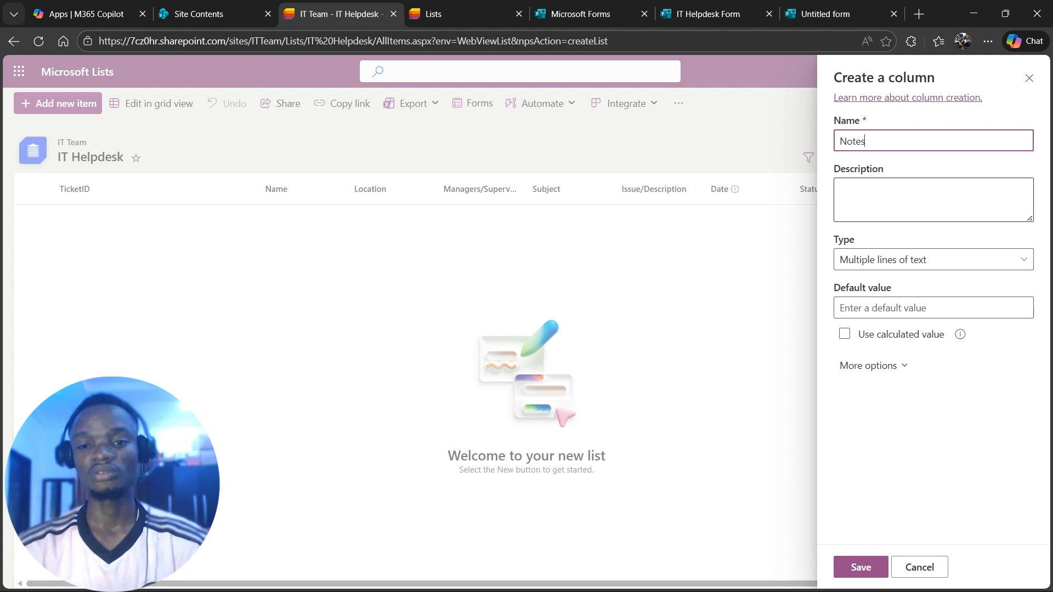
left_click(873, 366)
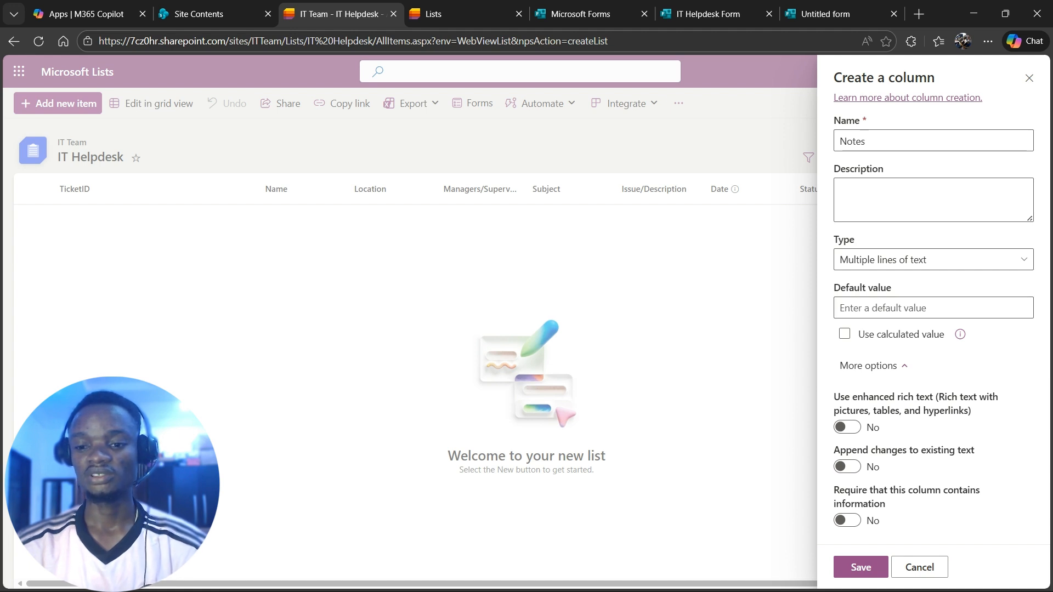
left_click(848, 467)
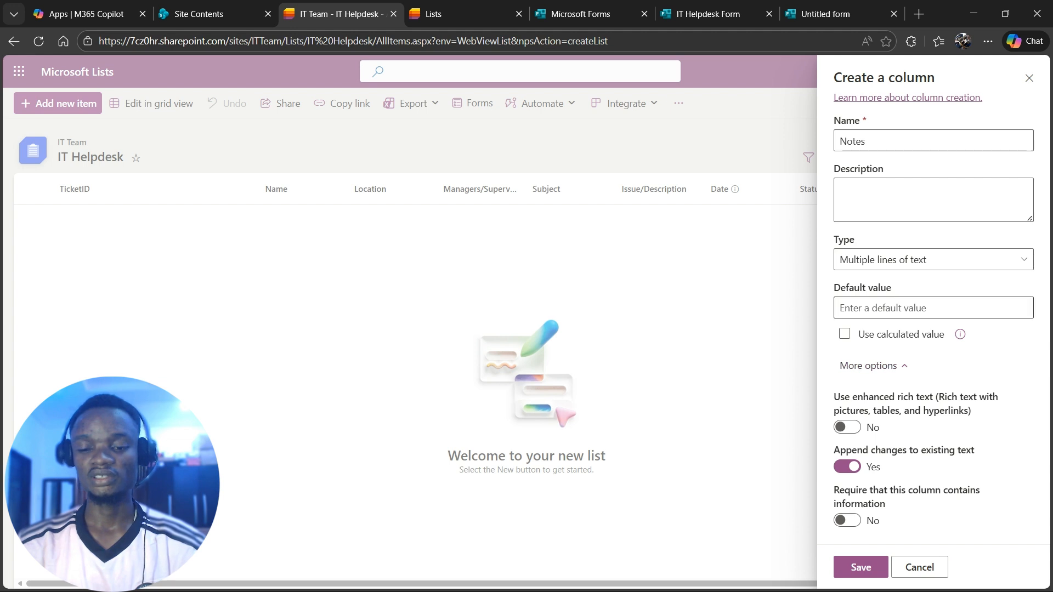
left_click(861, 567)
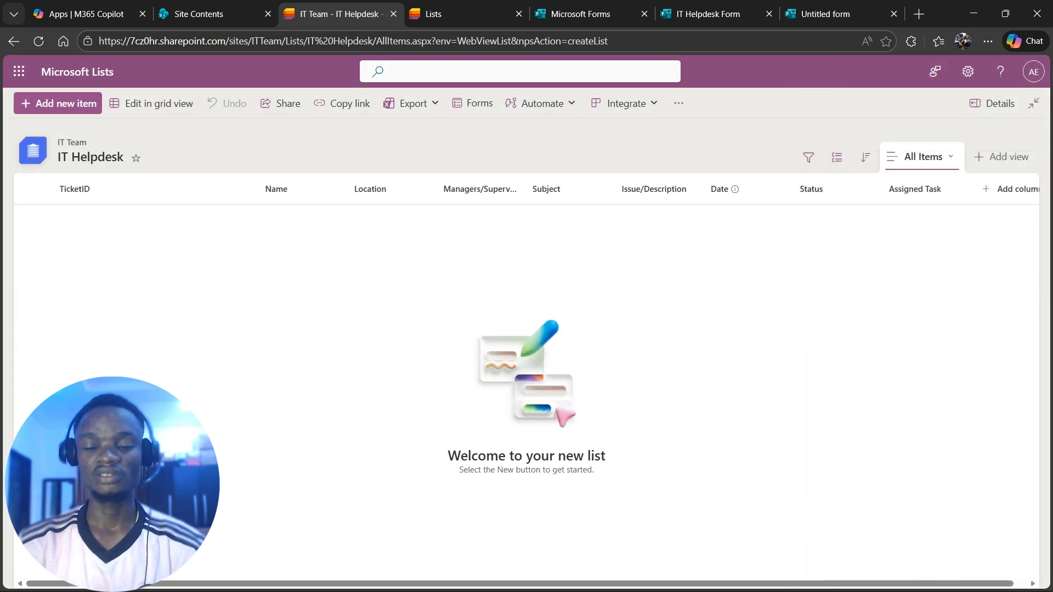